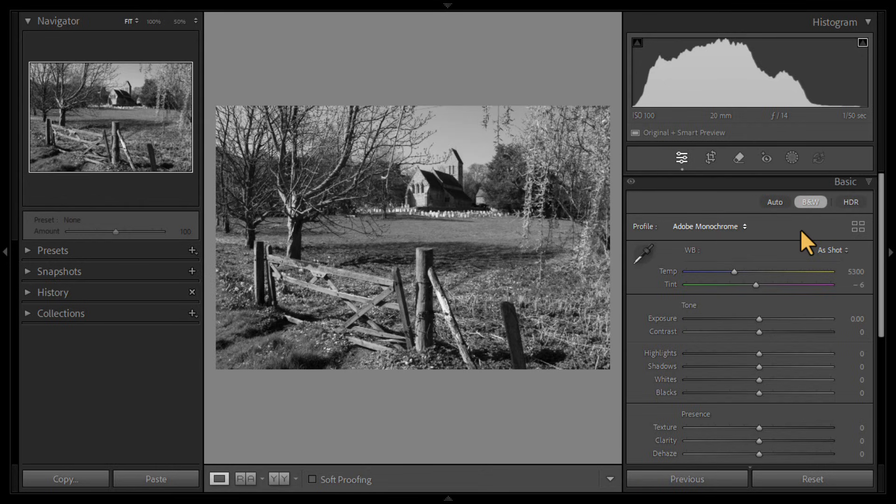
# Create a linear gradient mask placed entirely below the photo so that it covers the whole image.
pyautogui.click(792, 159)
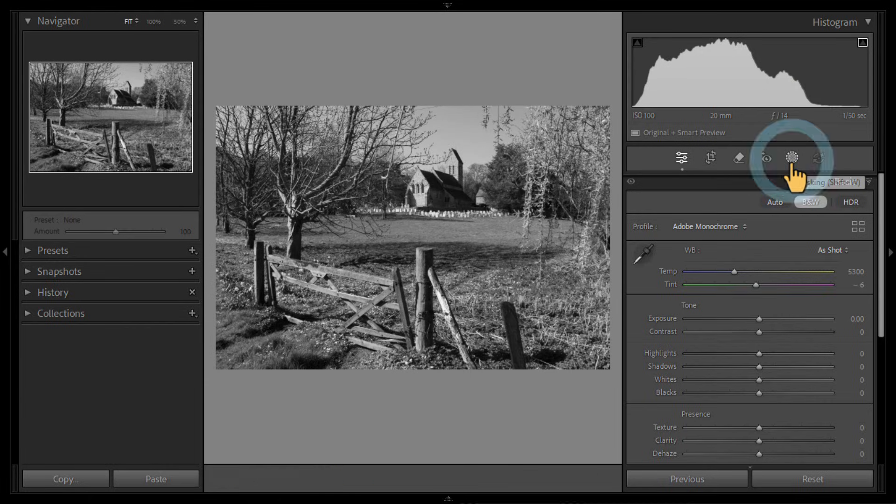
pyautogui.click(700, 314)
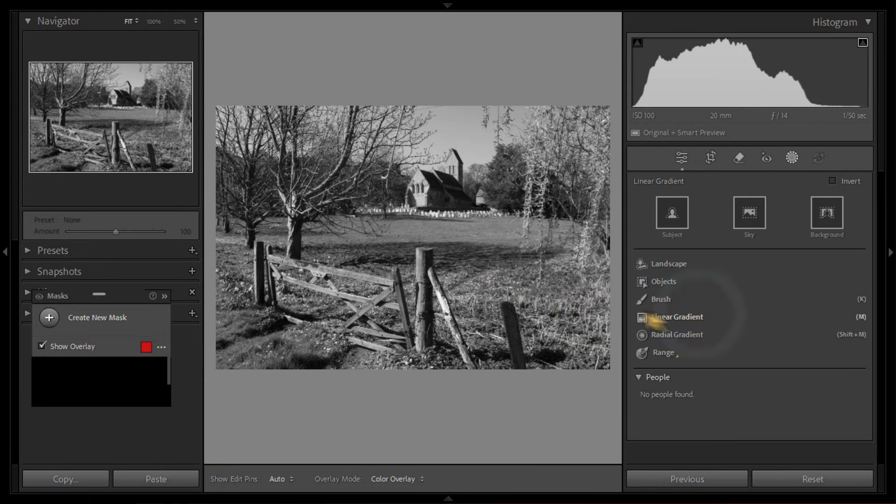
pyautogui.moveTo(114, 301); pyautogui.dragTo(120, 324)
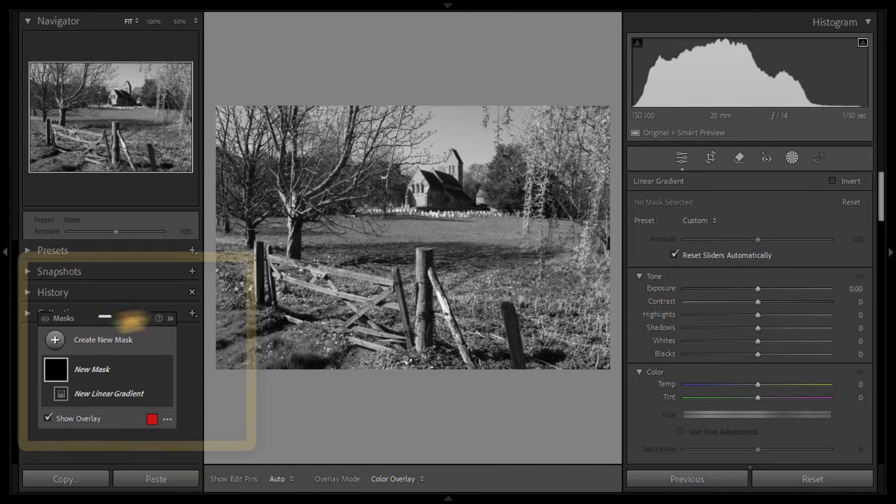
pyautogui.moveTo(496, 80); pyautogui.dragTo(488, 400)
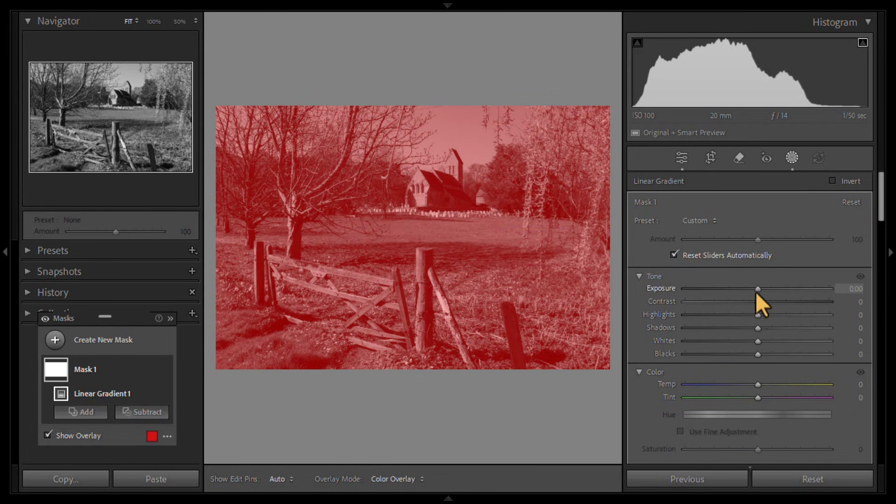
# Turn off the mask overlay, set Mask 1's exposure to -4.00 and hide its linear gradient component.
pyautogui.press('o')
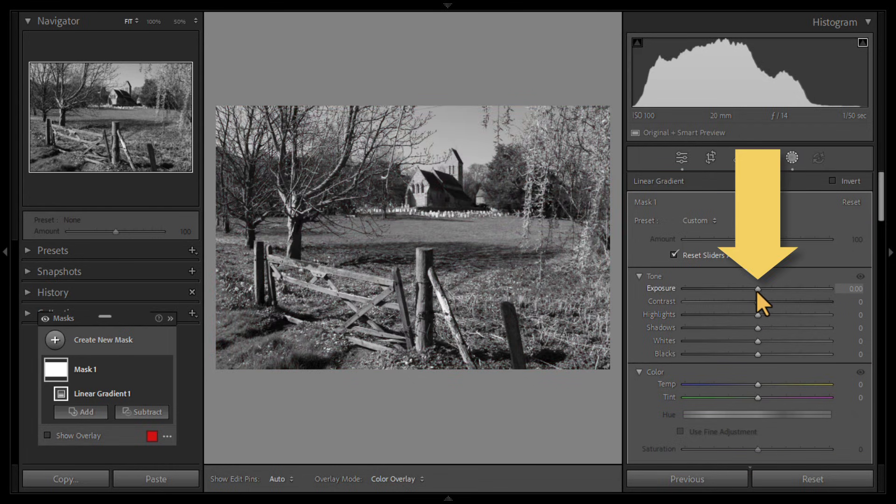
pyautogui.moveTo(757, 290); pyautogui.dragTo(679, 288)
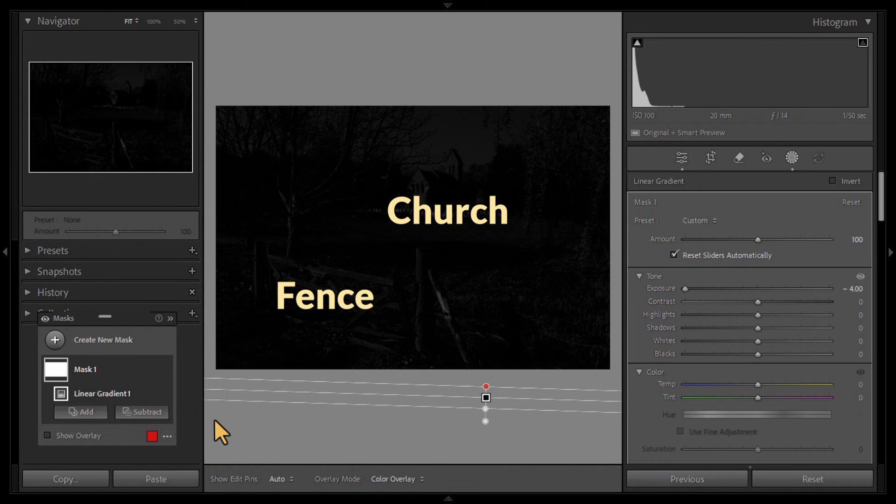
pyautogui.moveTo(157, 396)
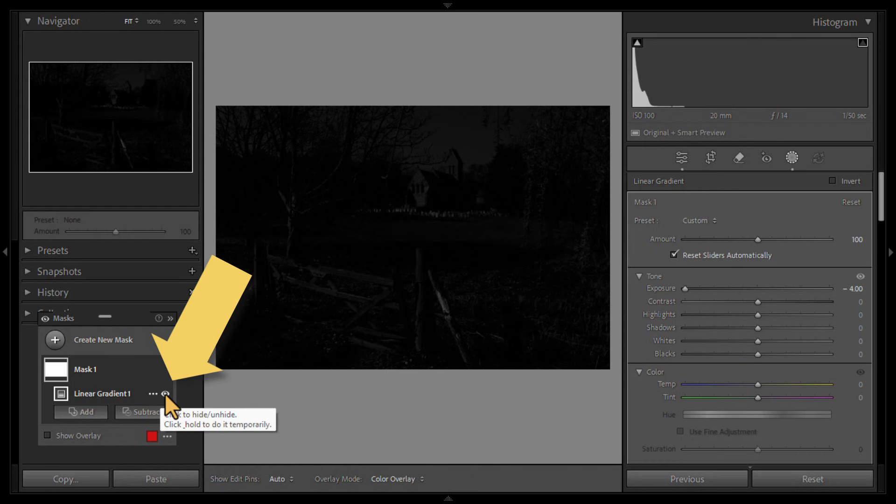
pyautogui.click(165, 394)
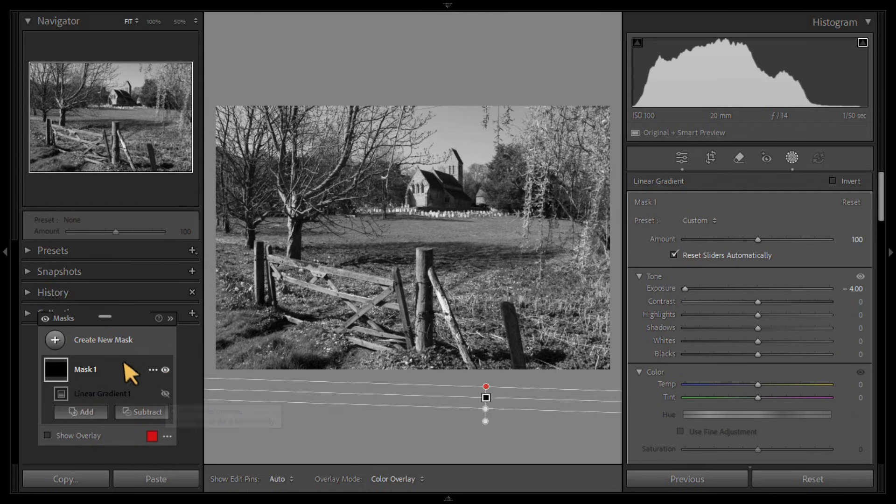
# Create a new landscape mask that selects only Architecture.
pyautogui.click(113, 345)
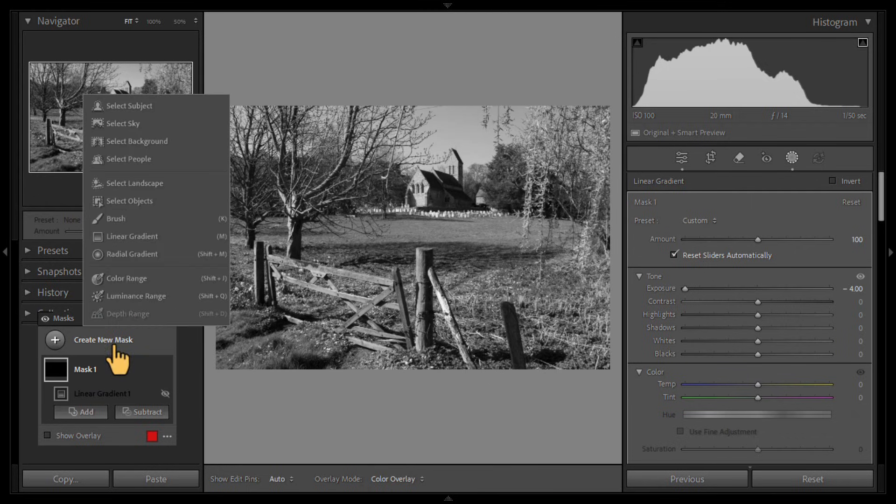
pyautogui.click(160, 183)
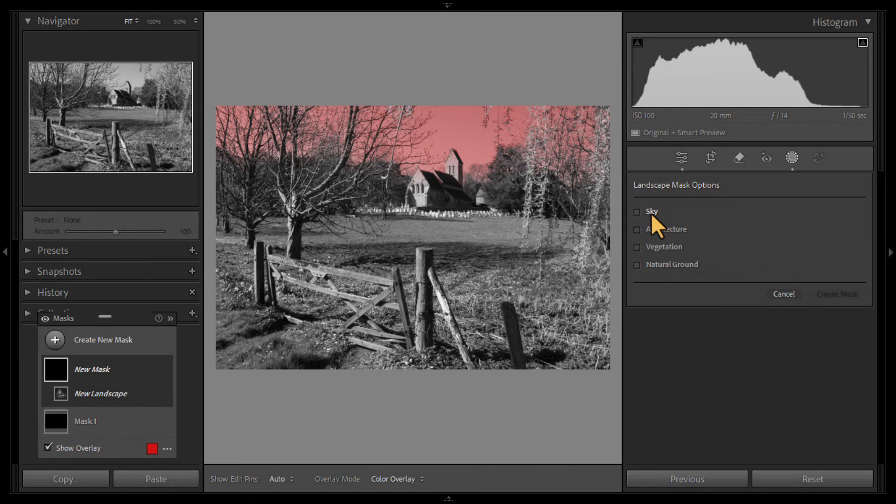
pyautogui.click(653, 228)
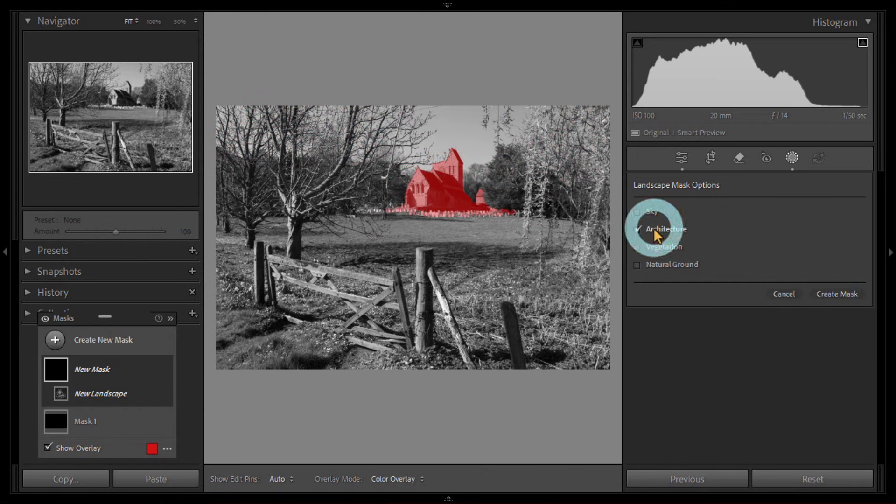
pyautogui.click(831, 294)
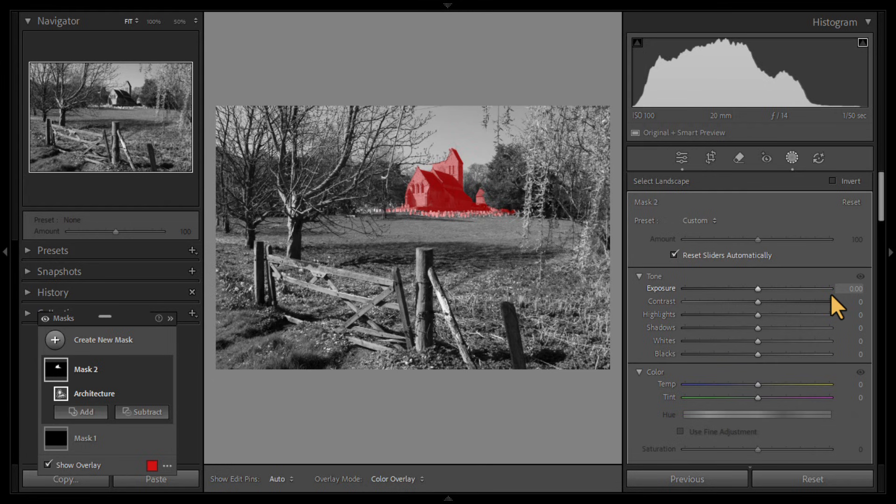
# Brush the sky beside the church tower out of the architecture mask with size 11, feather 100 and Auto Mask, switching Auto Mask off to finish.
pyautogui.click(179, 21)
pyautogui.moveTo(120, 124); pyautogui.dragTo(119, 91)
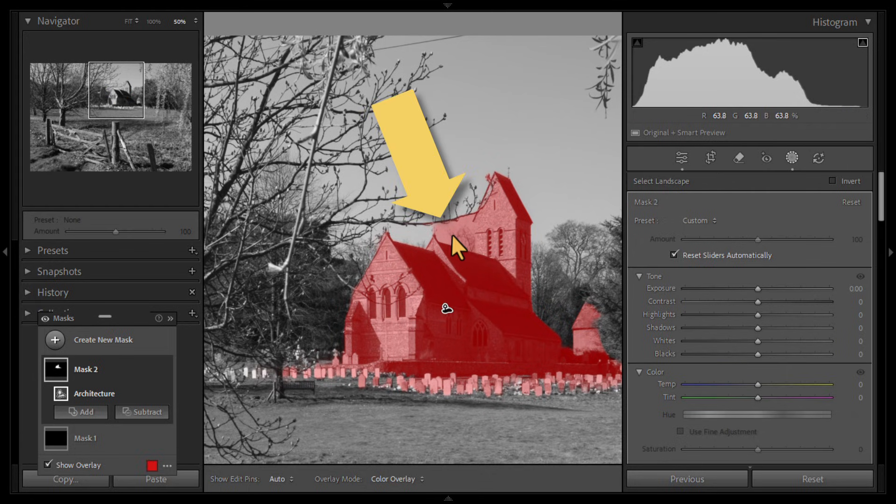
pyautogui.click(152, 418)
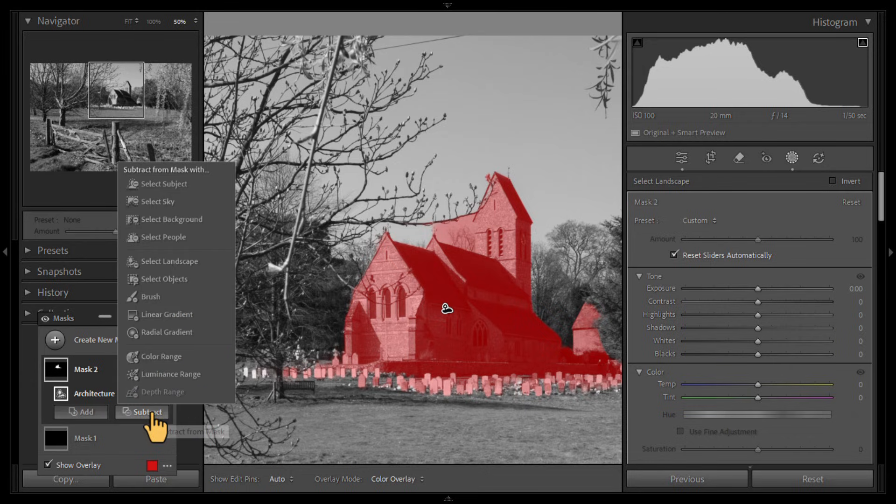
pyautogui.click(156, 299)
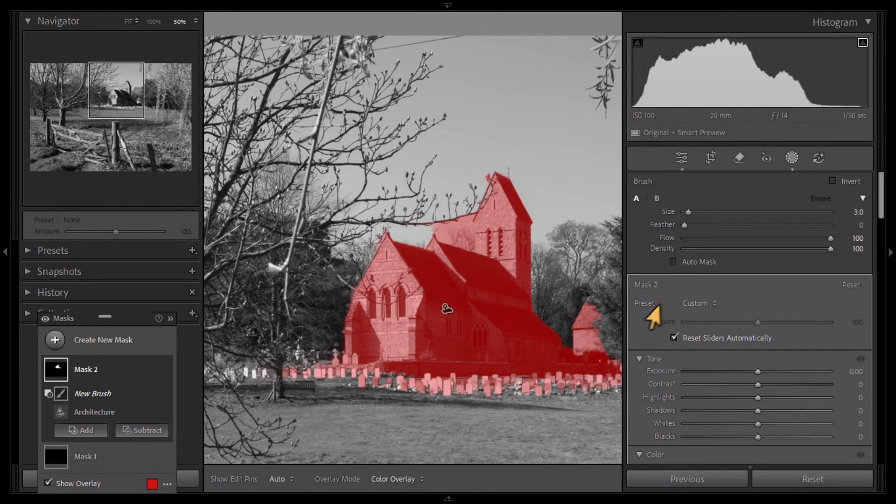
pyautogui.click(672, 262)
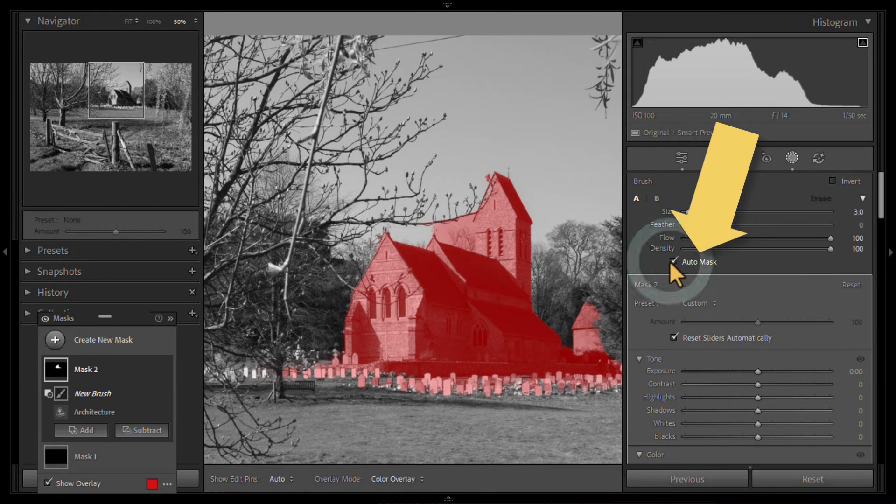
pyautogui.click(831, 229)
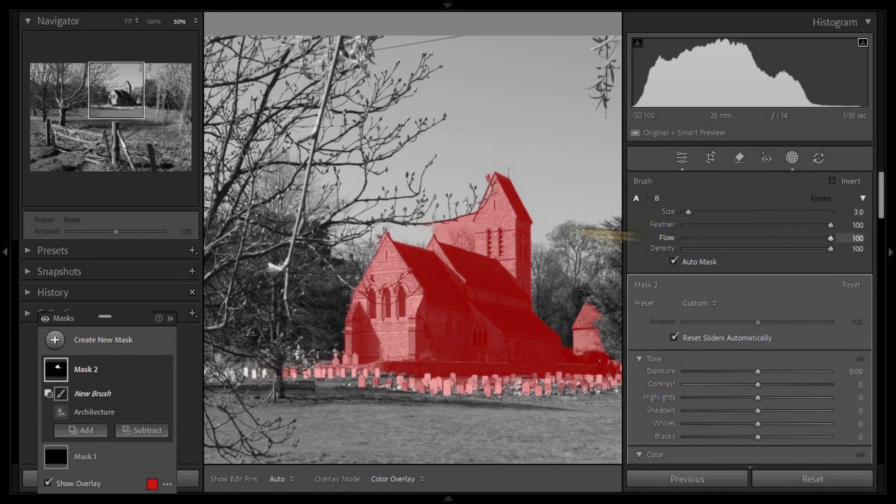
pyautogui.scroll(4, 471, 225)
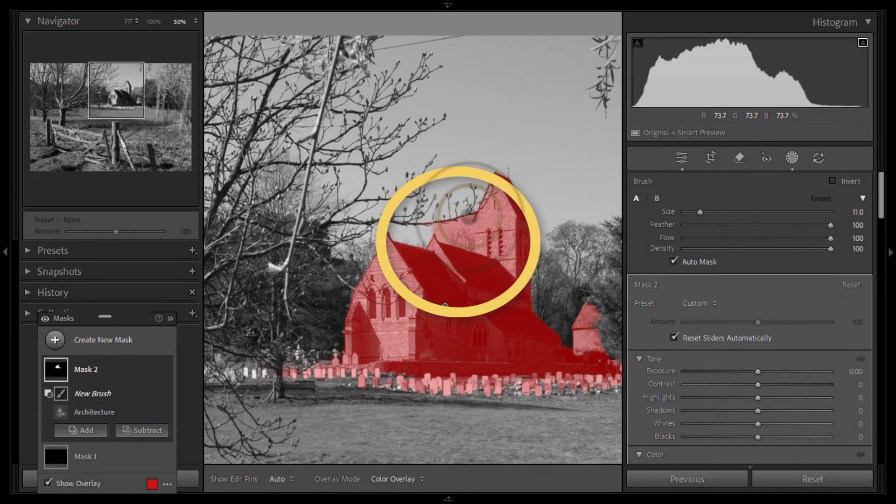
pyautogui.moveTo(469, 217)
pyautogui.mouseDown()
pyautogui.moveTo(467, 241)
pyautogui.moveTo(433, 228)
pyautogui.moveTo(446, 217)
pyautogui.moveTo(433, 218)
pyautogui.moveTo(457, 215)
pyautogui.mouseUp()
pyautogui.click(673, 262)
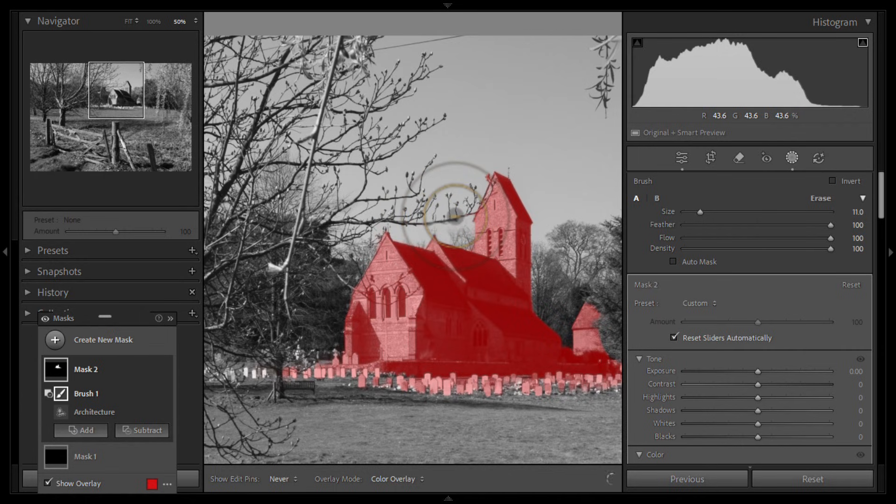
# Brush the excess selection under the large tree beyond the church out of the mask, using size 9 with Auto Mask on.
pyautogui.scroll(-2, 456, 216)
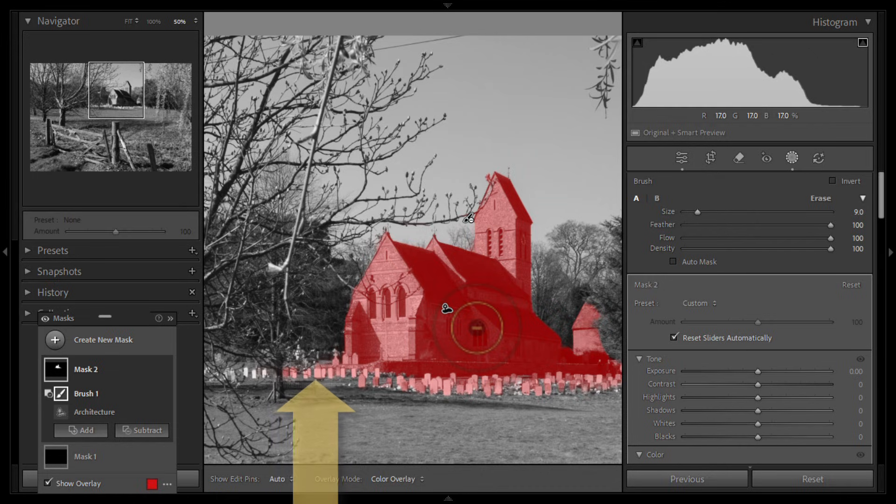
pyautogui.moveTo(495, 339); pyautogui.dragTo(308, 329)
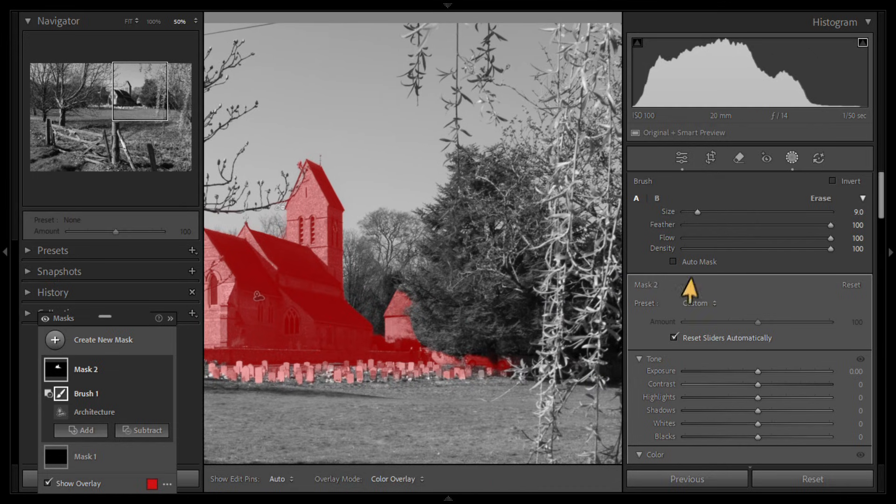
pyautogui.click(673, 261)
pyautogui.moveTo(473, 353); pyautogui.dragTo(484, 358)
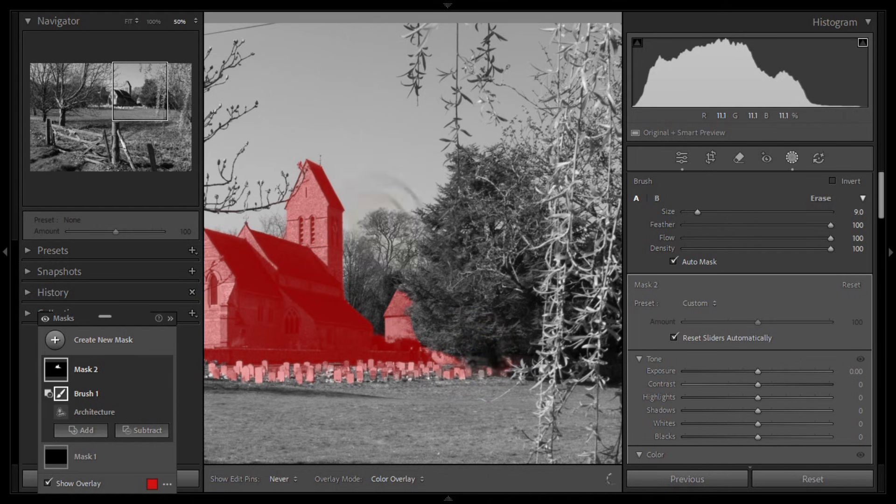
pyautogui.click(129, 21)
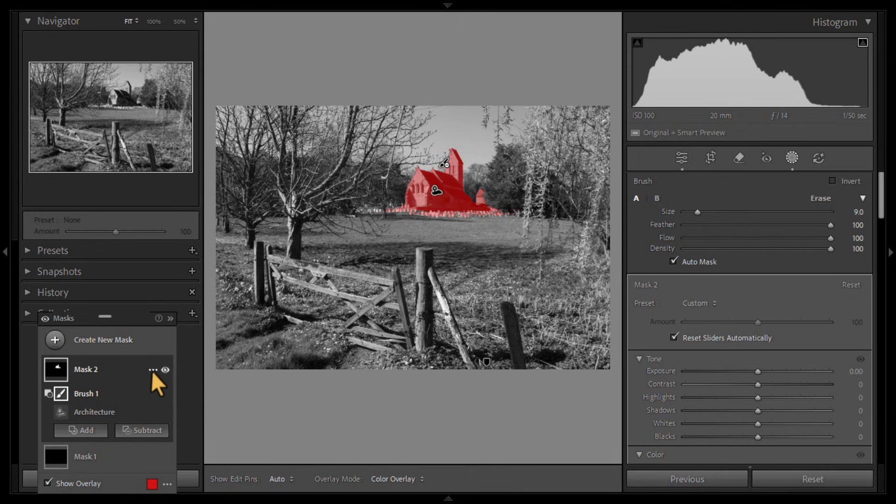
# Rename Mask 2 as church.
pyautogui.rightClick(154, 374)
pyautogui.click(195, 201)
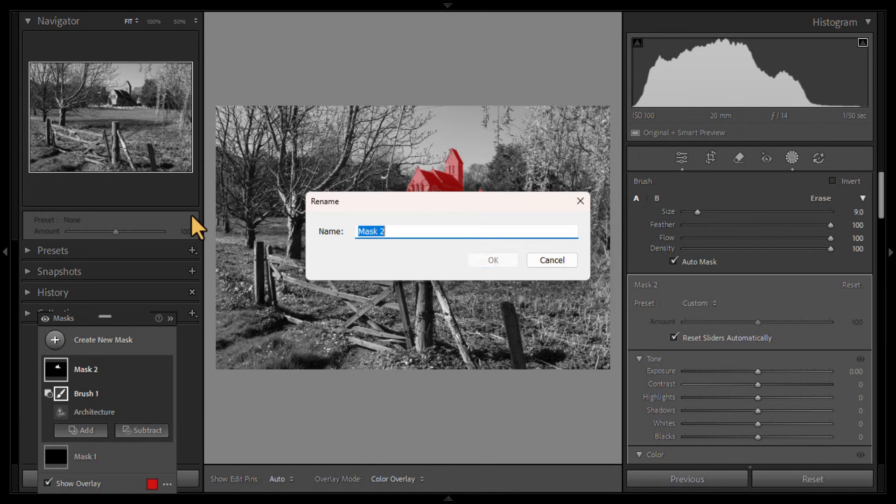
pyautogui.write('church')
pyautogui.press('Return')
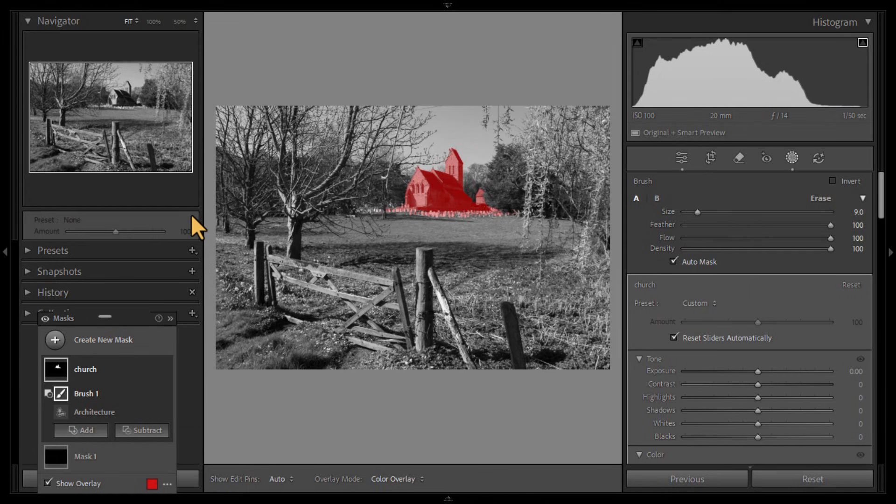
# Duplicate and invert the church mask.
pyautogui.moveTo(145, 371)
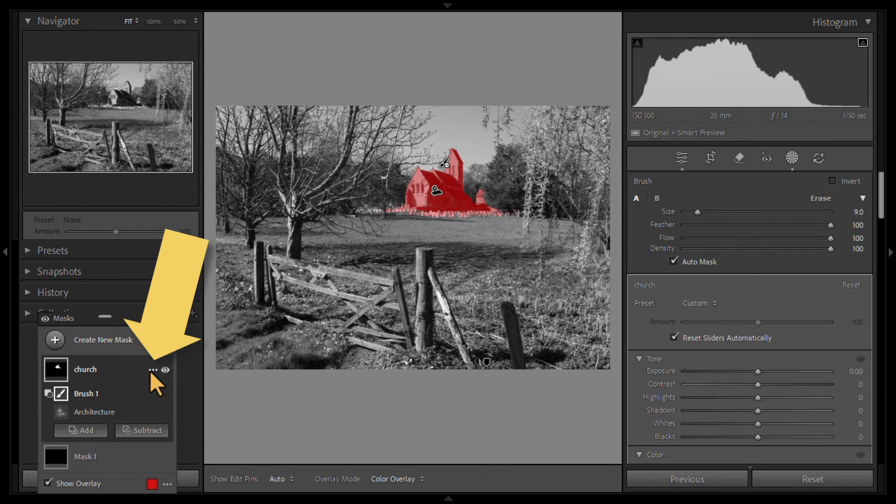
pyautogui.click(152, 370)
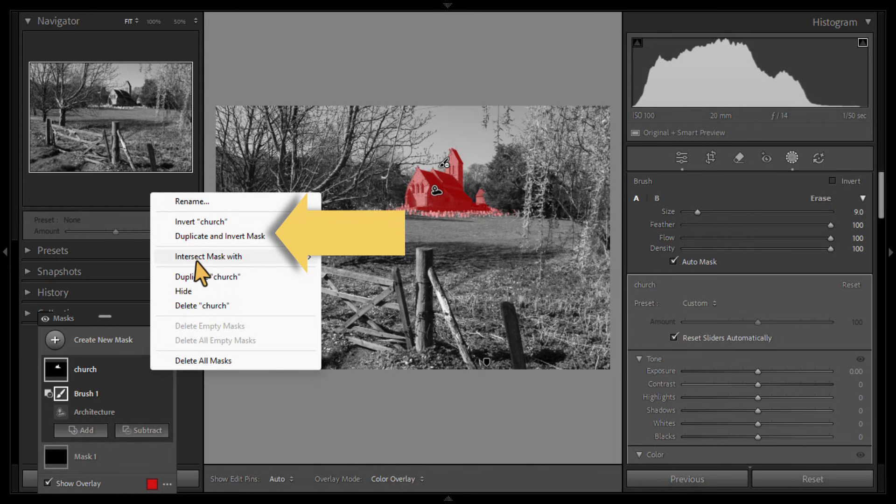
pyautogui.click(203, 234)
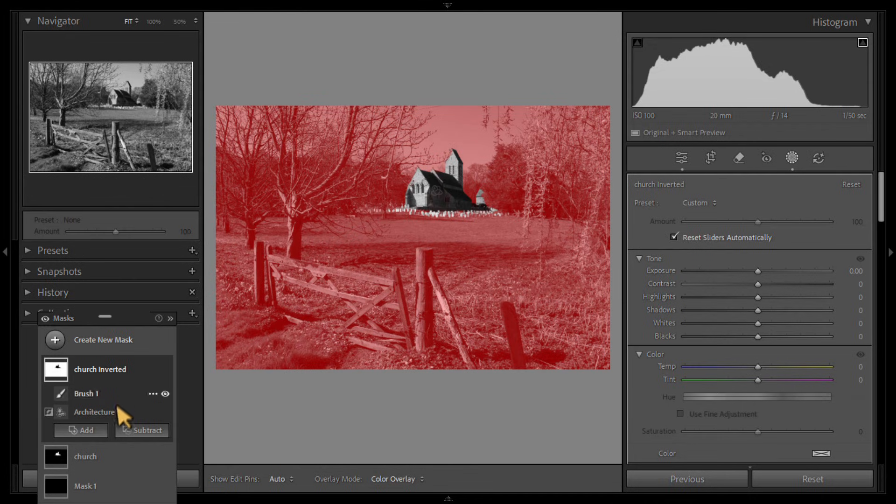
# Unhide the linear gradient component of Mask 1, moving the Masks panel so the whole list is reachable.
pyautogui.moveTo(125, 317); pyautogui.dragTo(128, 259)
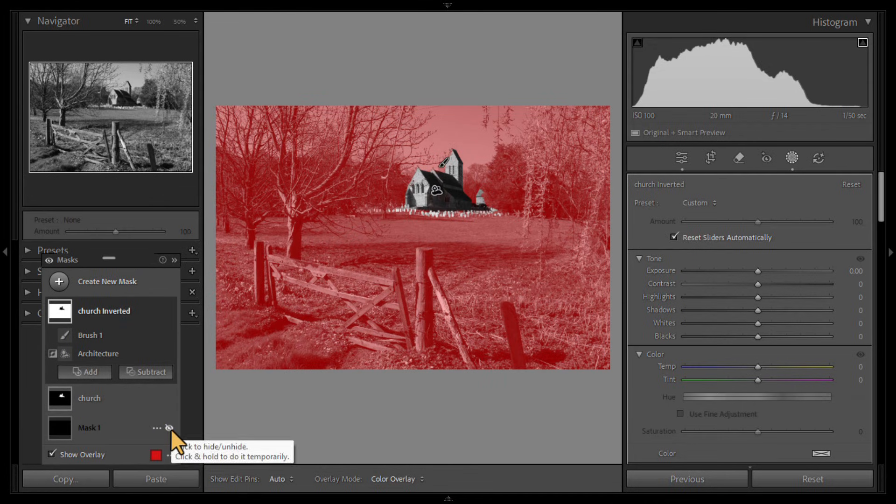
pyautogui.click(98, 434)
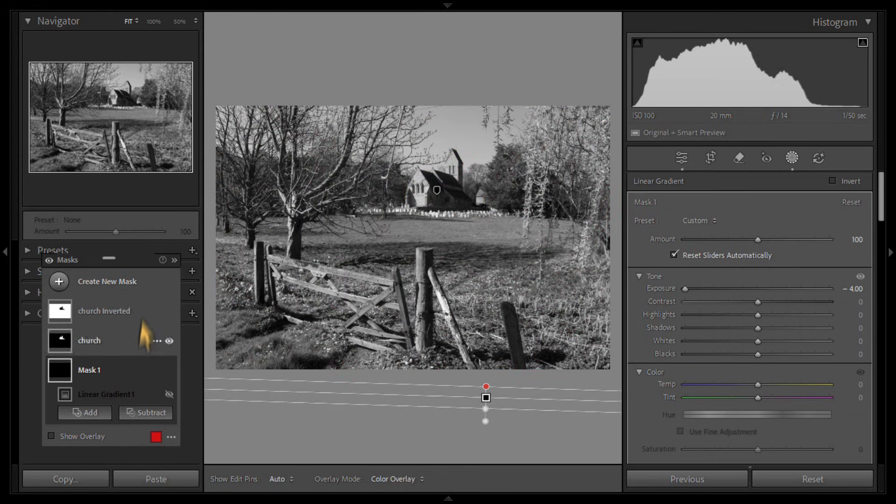
pyautogui.click(129, 261)
pyautogui.moveTo(130, 260); pyautogui.dragTo(135, 192)
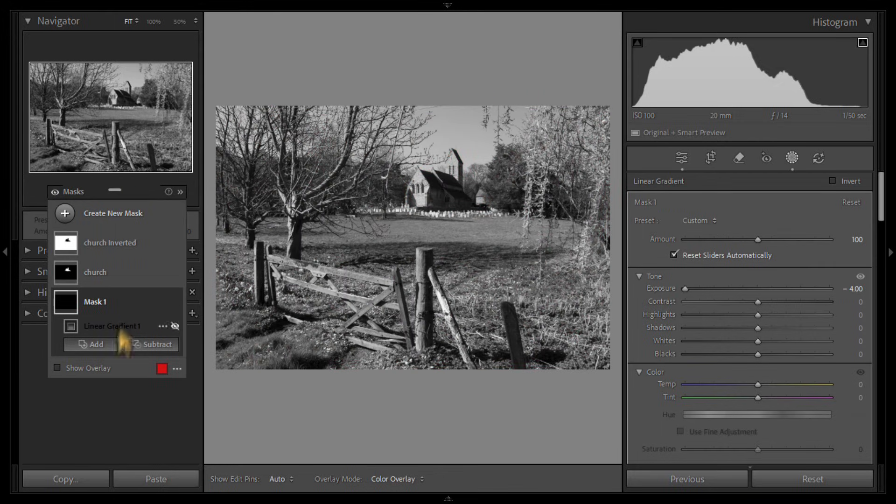
pyautogui.click(175, 327)
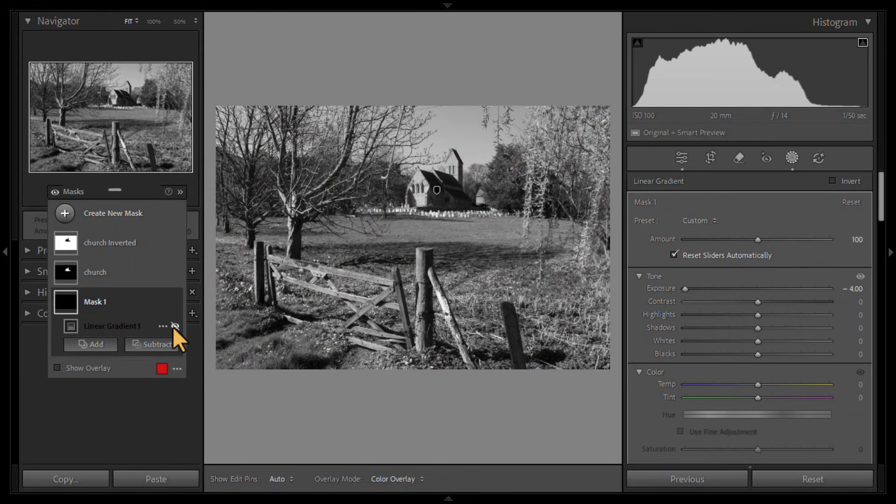
pyautogui.click(175, 327)
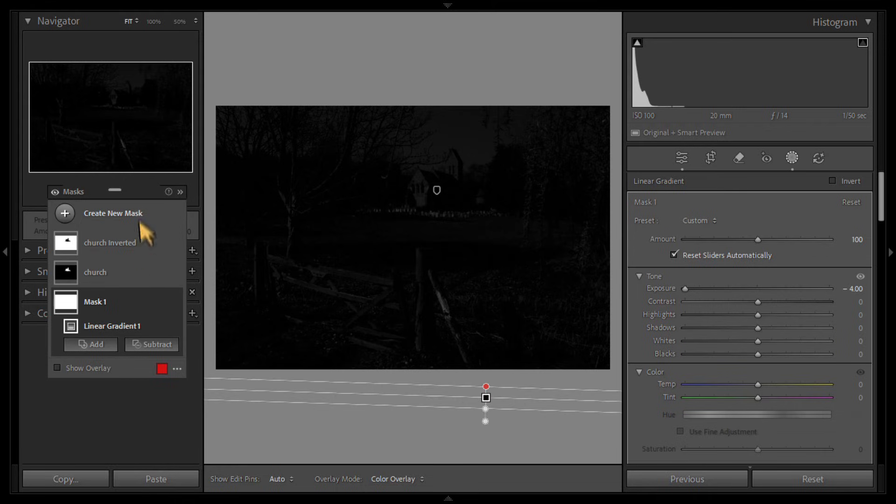
# Raise the exposure of the church mask to 1.72.
pyautogui.moveTo(140, 185); pyautogui.dragTo(127, 233)
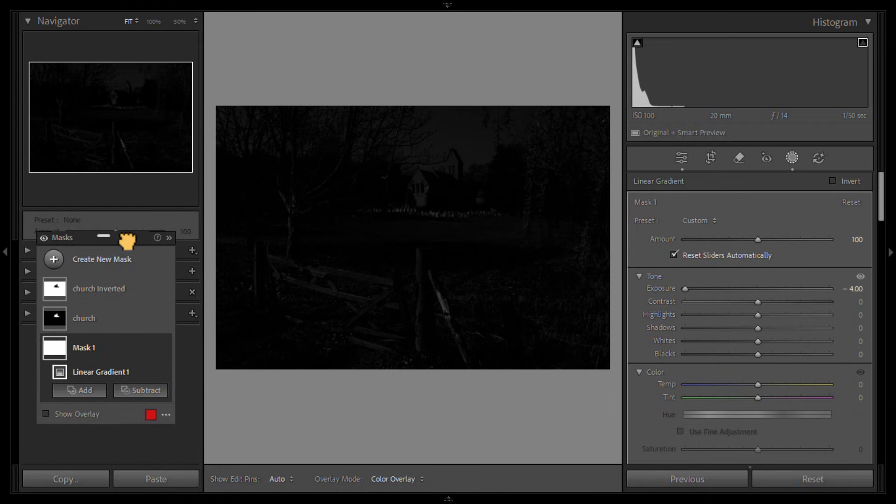
pyautogui.click(85, 319)
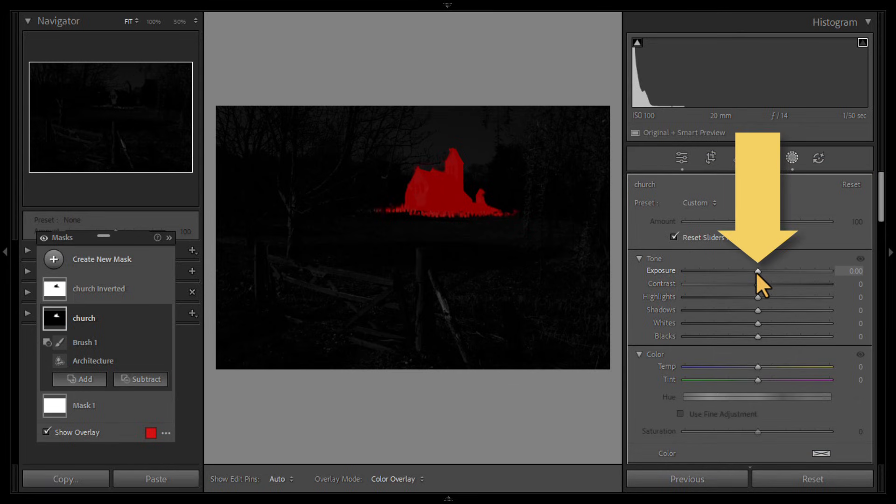
pyautogui.moveTo(756, 273); pyautogui.dragTo(789, 278)
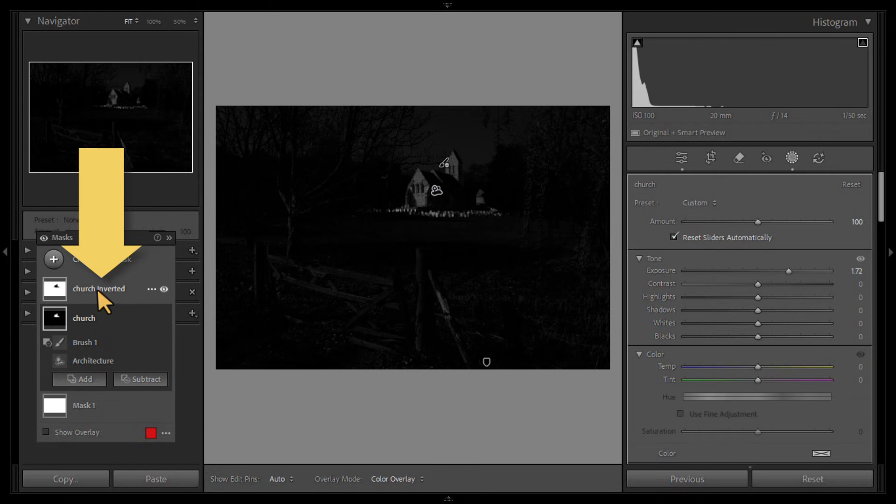
# Intersect the church Inverted mask with a wide, flat radial gradient centred on the church and spanning beyond both sides of the photo.
pyautogui.click(117, 299)
pyautogui.press('o')
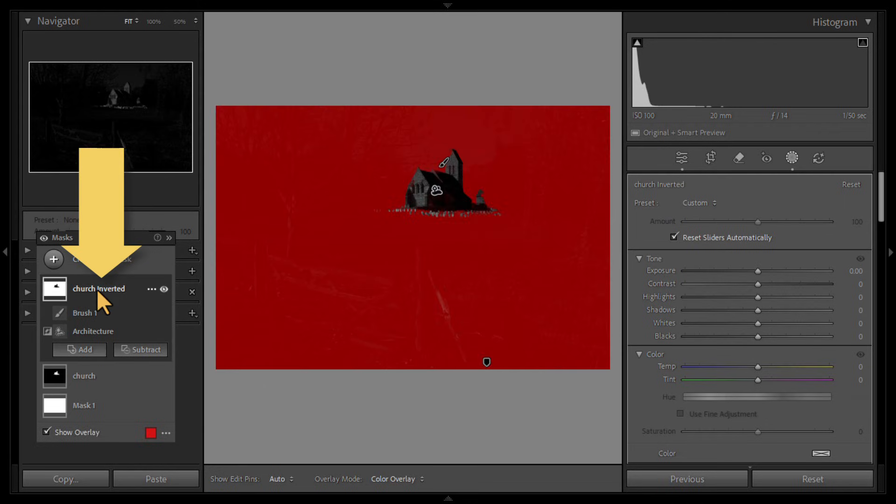
pyautogui.click(152, 289)
pyautogui.click(235, 354)
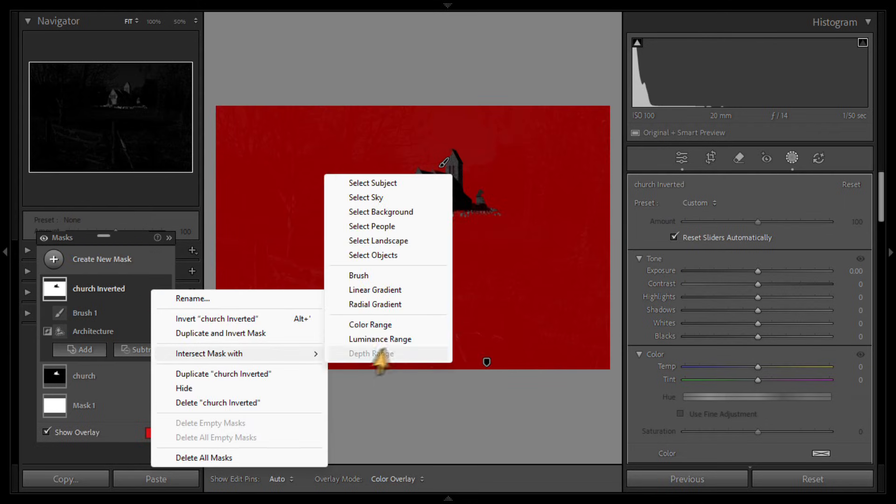
pyautogui.click(387, 306)
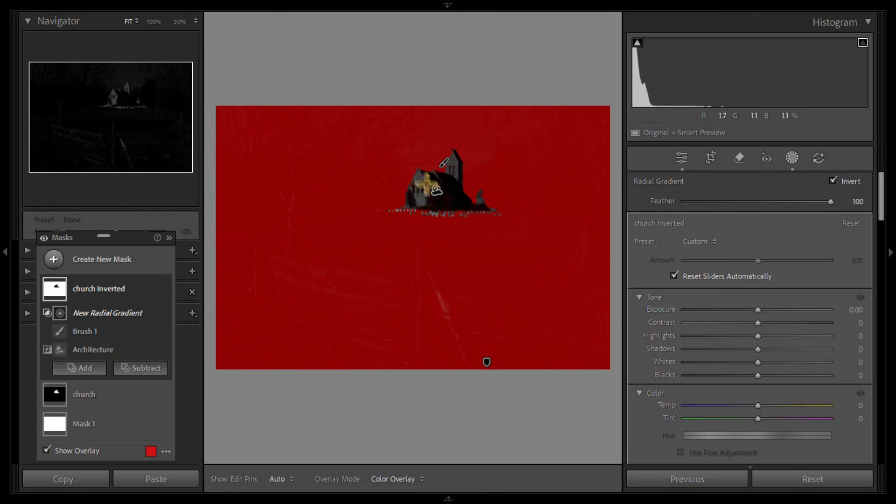
pyautogui.moveTo(403, 169); pyautogui.dragTo(746, 252)
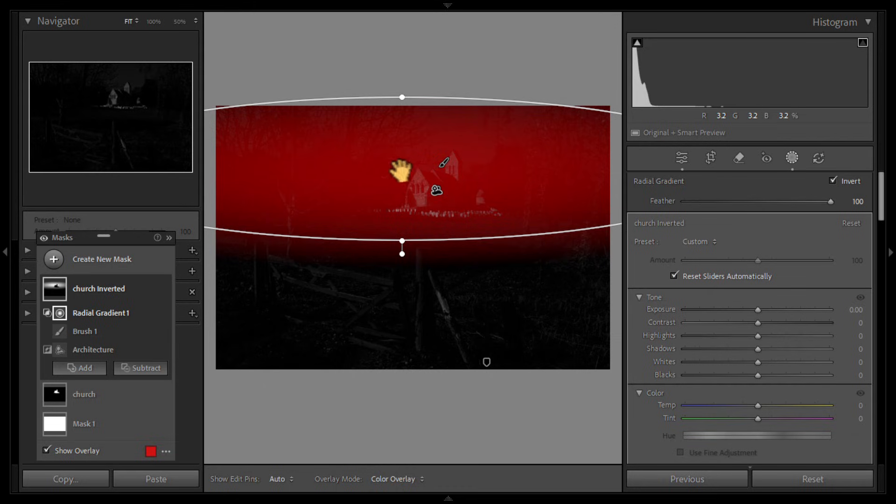
pyautogui.moveTo(402, 171); pyautogui.dragTo(432, 164)
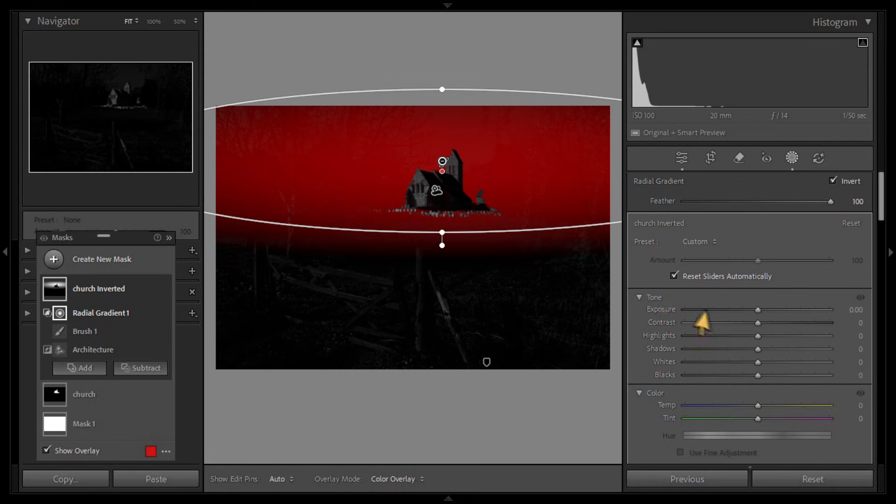
# Set the exposure of the church Inverted mask to 2.30.
pyautogui.click(757, 308)
pyautogui.moveTo(757, 309); pyautogui.dragTo(806, 319)
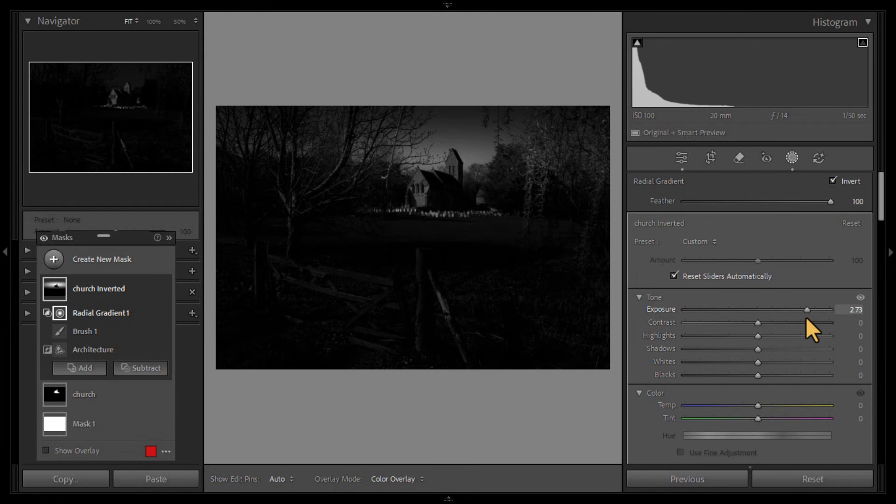
pyautogui.moveTo(806, 317); pyautogui.dragTo(801, 317)
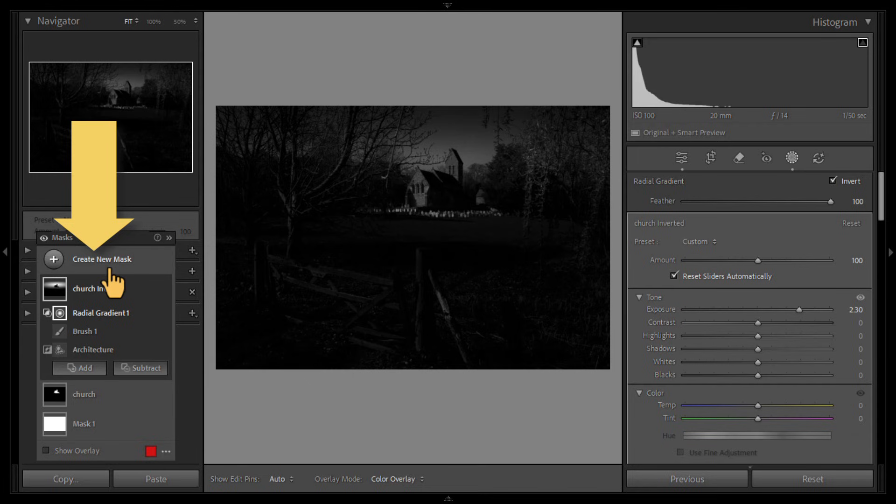
# Hide Mask 1 and create a new brush mask.
pyautogui.moveTo(165, 424)
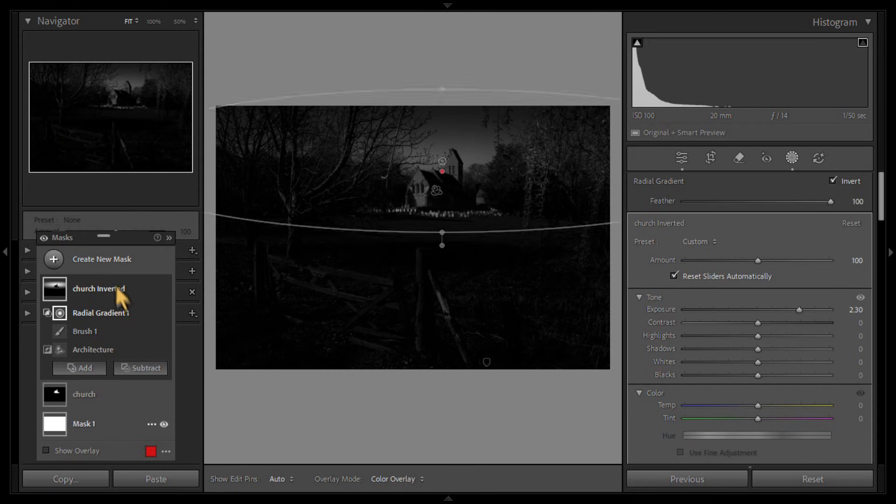
pyautogui.click(164, 424)
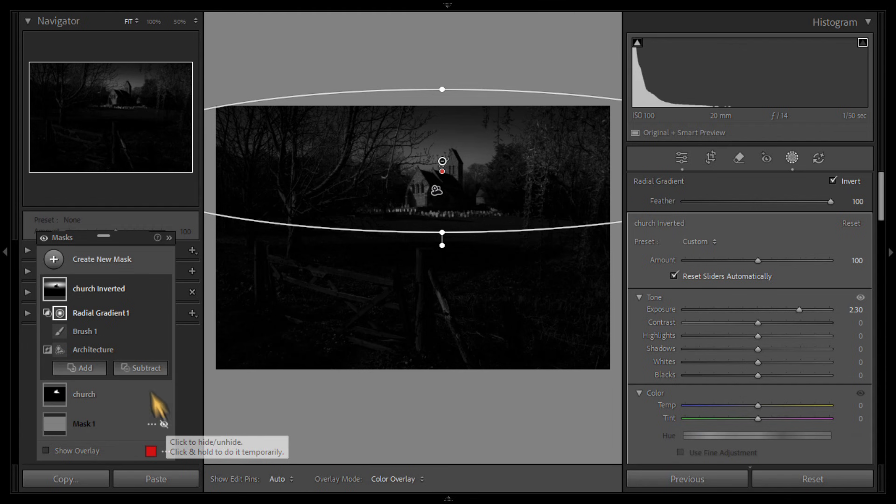
pyautogui.click(93, 264)
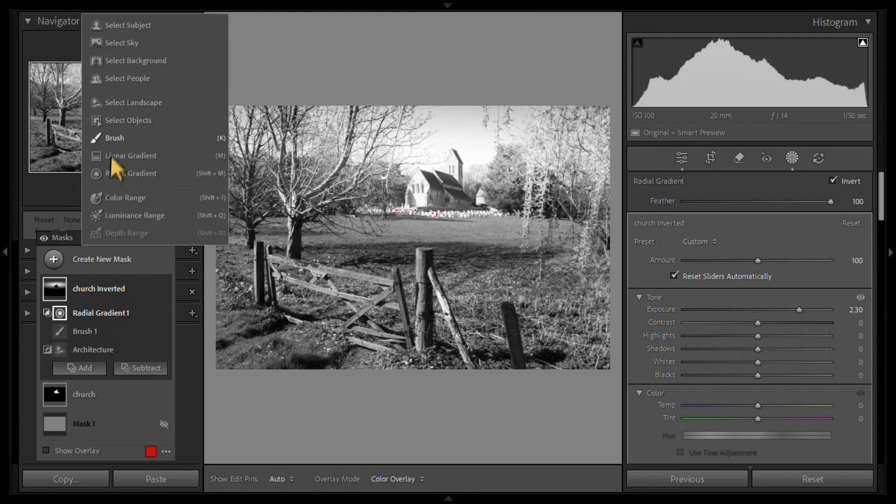
pyautogui.click(113, 141)
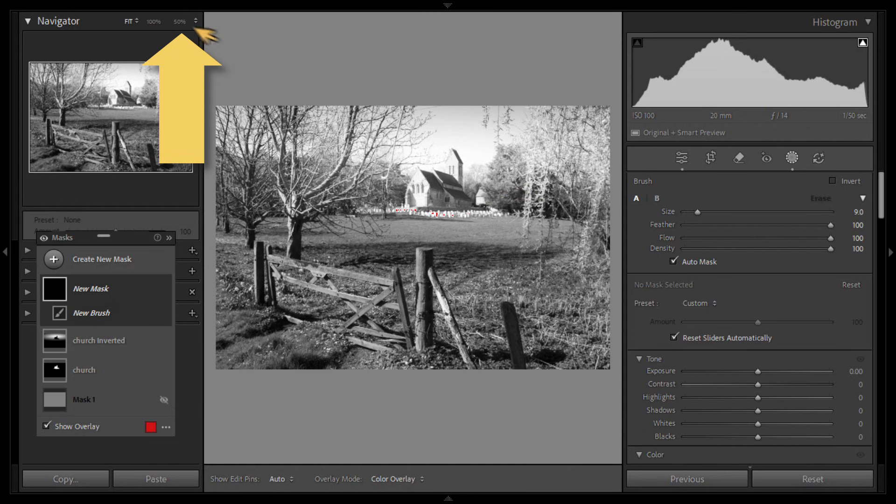
# Paint the mask over the church's roofs, the shaded side of the tower and the low boundary wall with Auto Mask on.
pyautogui.click(180, 22)
pyautogui.moveTo(132, 114)
pyautogui.mouseDown()
pyautogui.moveTo(120, 120)
pyautogui.moveTo(122, 97)
pyautogui.mouseUp()
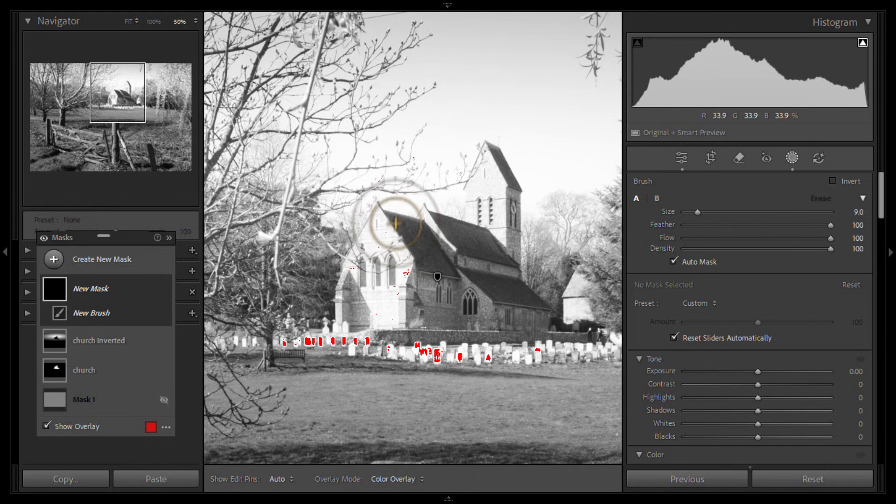
pyautogui.moveTo(395, 218)
pyautogui.mouseDown()
pyautogui.moveTo(427, 266)
pyautogui.moveTo(415, 323)
pyautogui.moveTo(389, 337)
pyautogui.moveTo(599, 334)
pyautogui.mouseUp()
pyautogui.moveTo(534, 322); pyautogui.dragTo(507, 280)
pyautogui.moveTo(493, 151); pyautogui.dragTo(515, 243)
pyautogui.moveTo(443, 221); pyautogui.dragTo(503, 266)
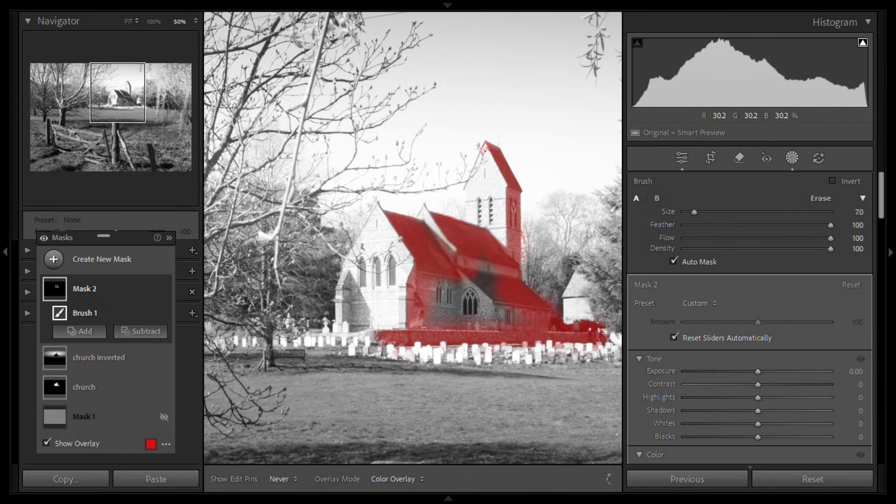
# Fill in the church's shaded side walls with Auto Mask off at brush size 7, and unhide Mask 1.
pyautogui.click(673, 262)
pyautogui.moveTo(480, 306); pyautogui.dragTo(416, 306)
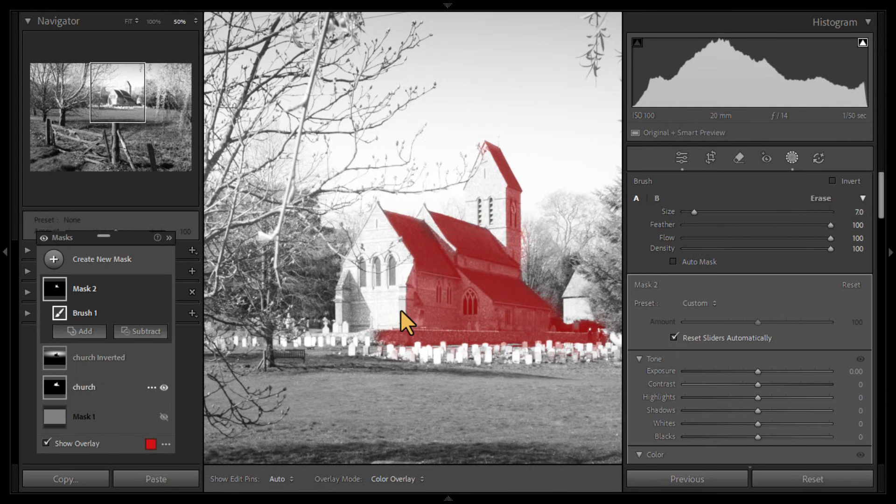
pyautogui.click(163, 417)
pyautogui.click(127, 22)
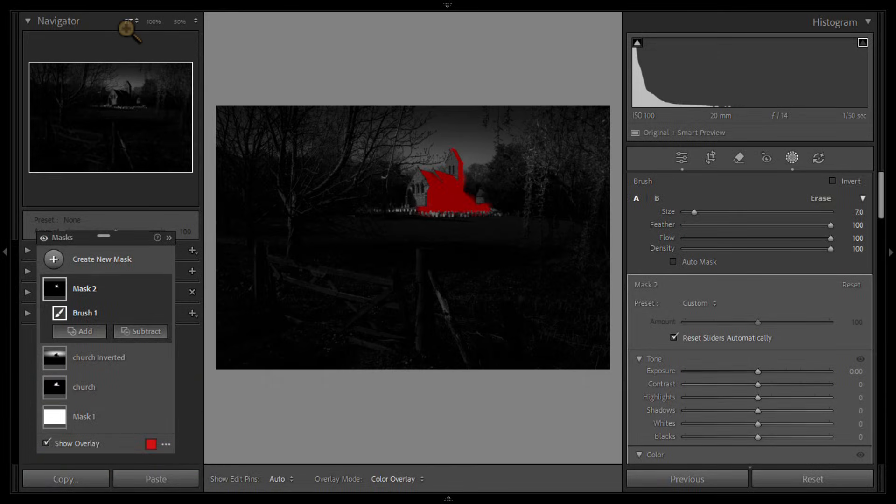
# Rename Mask 2 as church 2 and set its exposure to 1.25.
pyautogui.click(86, 287)
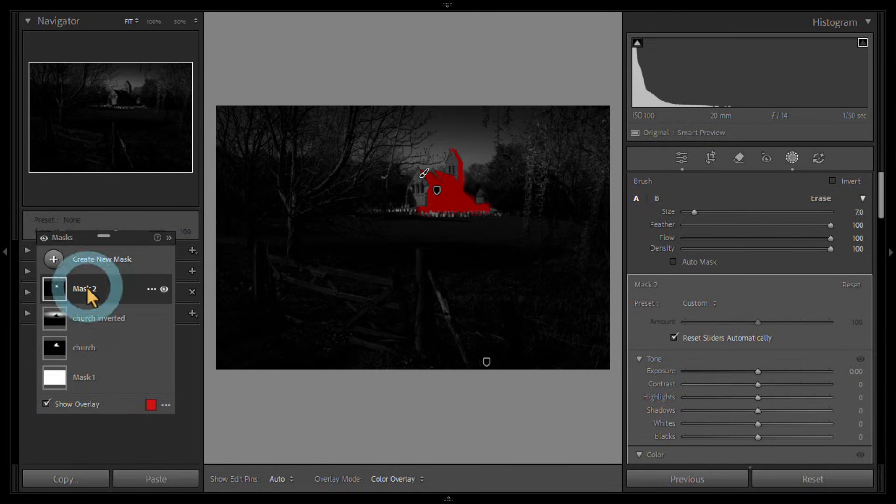
pyautogui.click(147, 287)
pyautogui.click(175, 296)
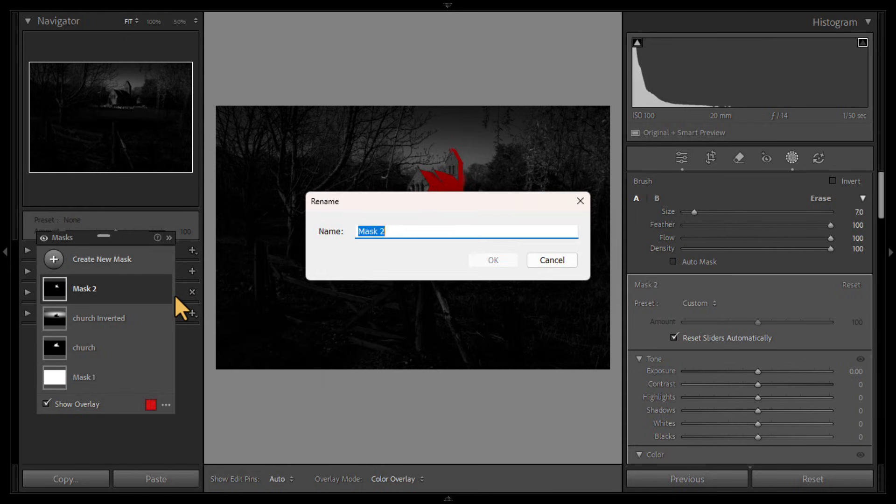
pyautogui.write('church 2')
pyautogui.press('Return')
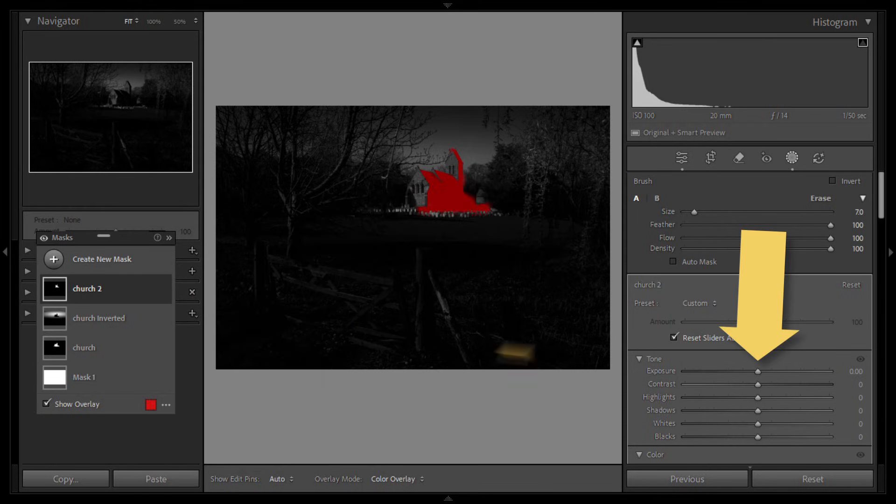
pyautogui.moveTo(757, 371)
pyautogui.mouseDown()
pyautogui.moveTo(802, 371)
pyautogui.moveTo(780, 371)
pyautogui.mouseUp()
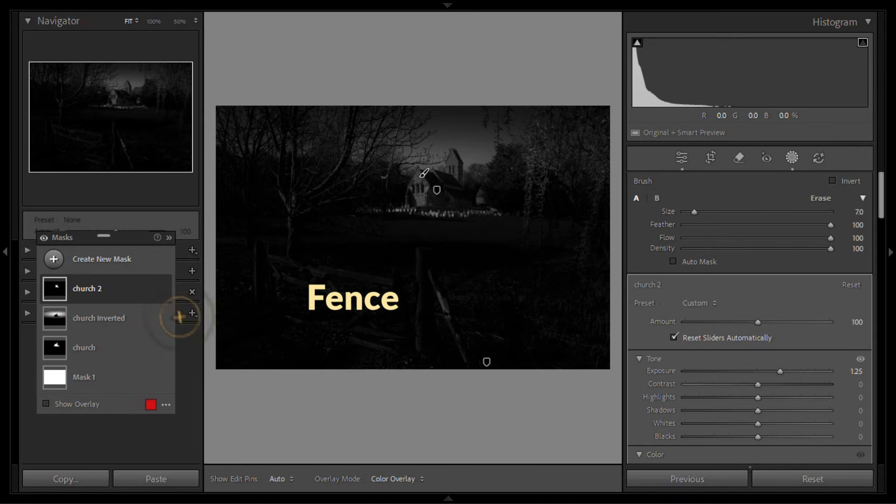
# Create a landscape mask that selects only the Natural Ground.
pyautogui.click(141, 261)
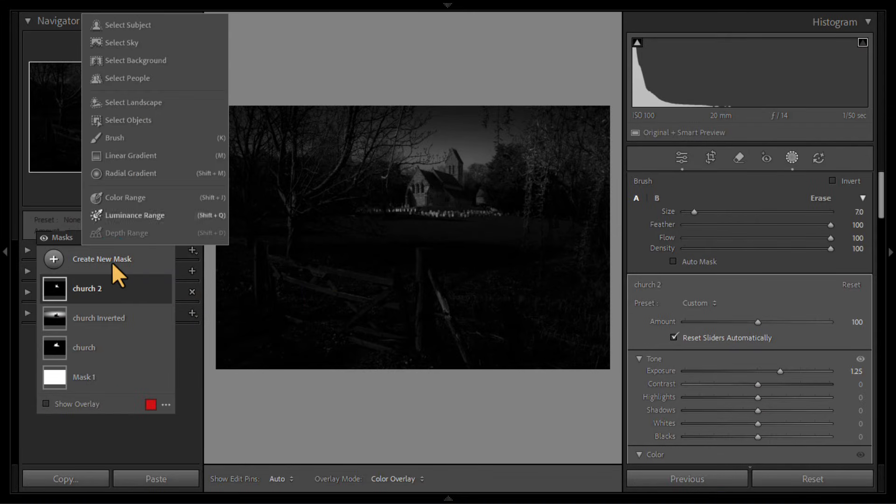
pyautogui.click(122, 105)
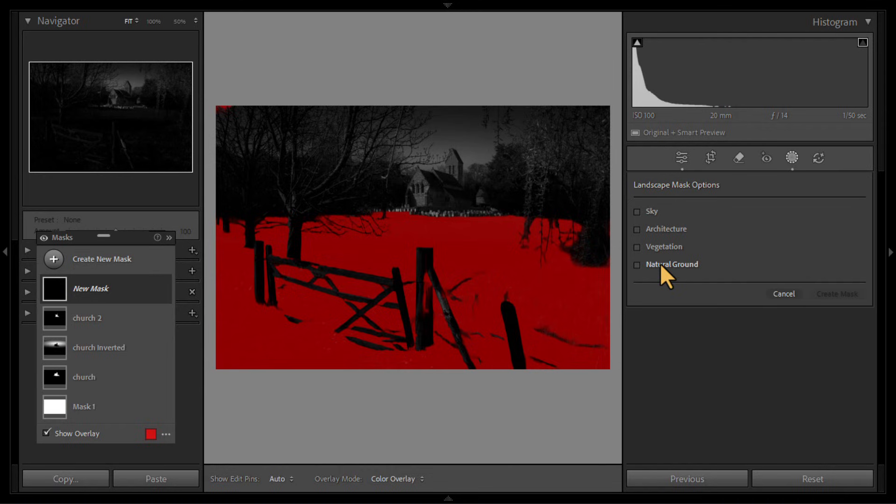
pyautogui.click(659, 263)
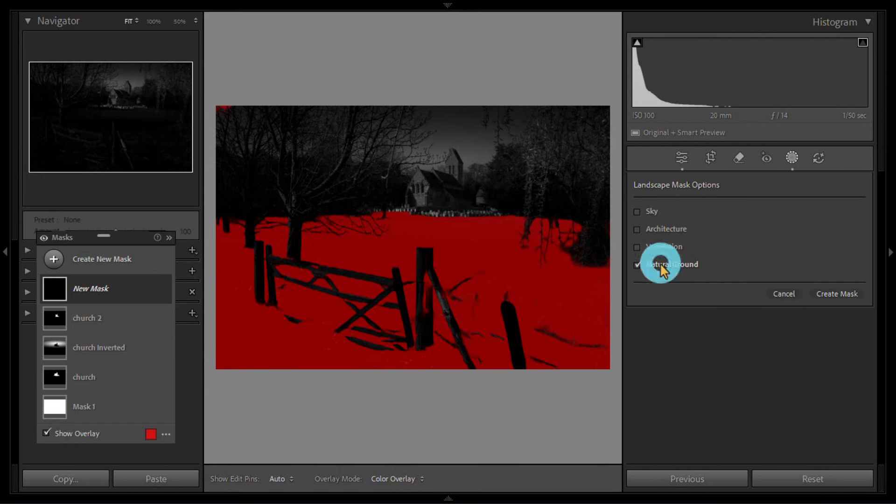
pyautogui.click(829, 297)
# Rename the new ground mask as fence and hide Mask 1.
pyautogui.rightClick(152, 288)
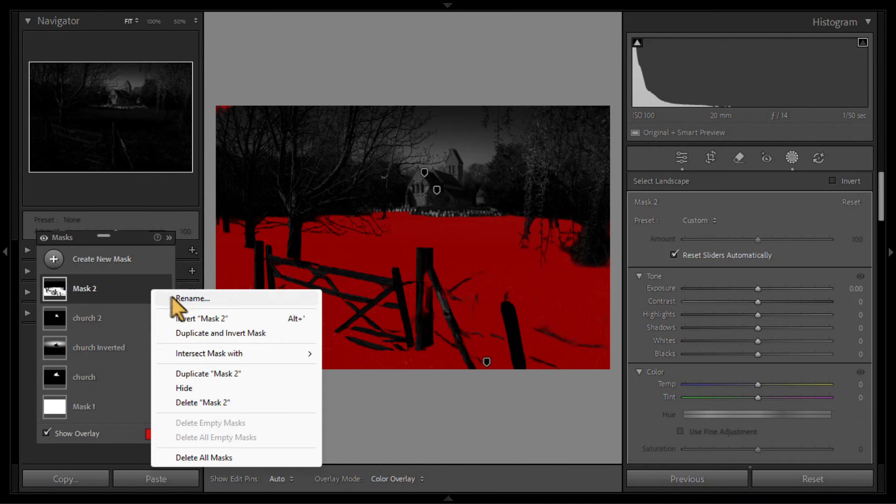
pyautogui.click(177, 298)
pyautogui.write('fence')
pyautogui.press('Return')
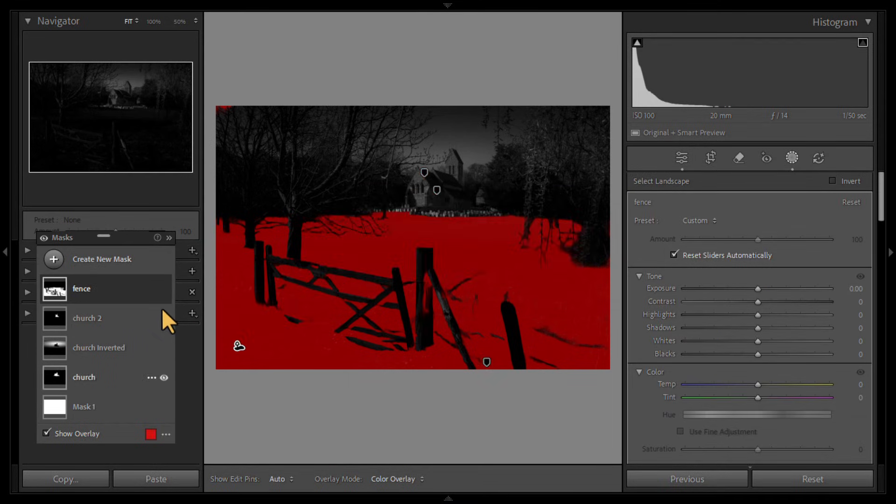
pyautogui.click(163, 407)
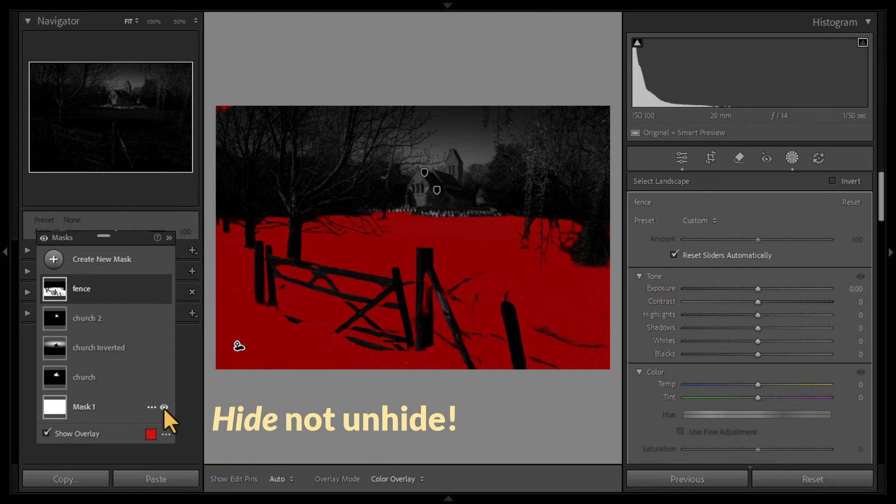
pyautogui.click(164, 408)
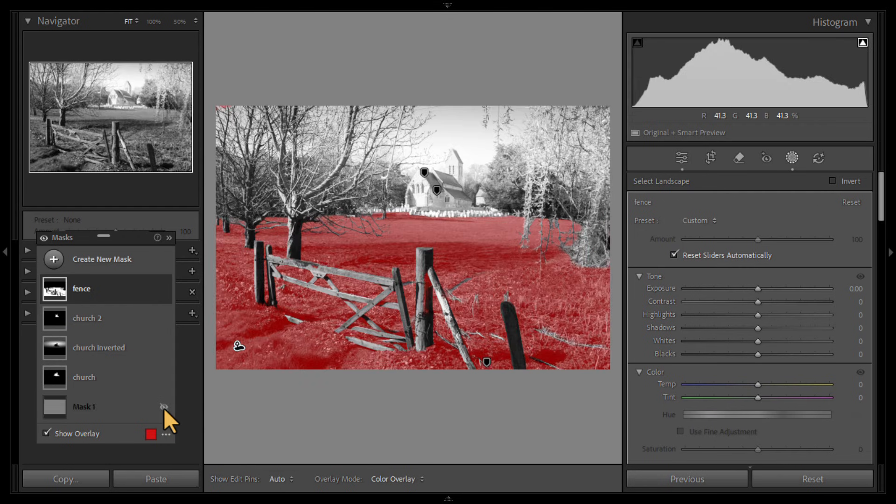
# Subtract the stray selection on the large gate post from the fence mask with a size 7 brush, Auto Mask off.
pyautogui.click(178, 23)
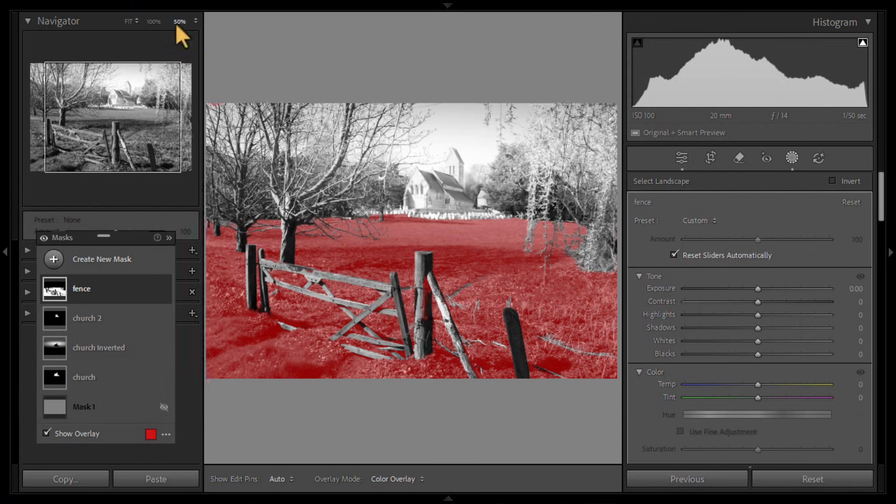
pyautogui.moveTo(127, 93); pyautogui.dragTo(126, 152)
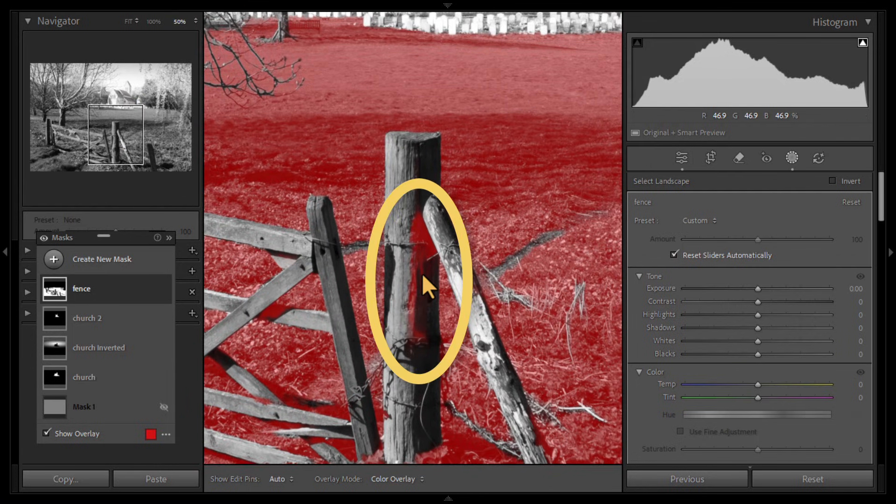
pyautogui.click(88, 289)
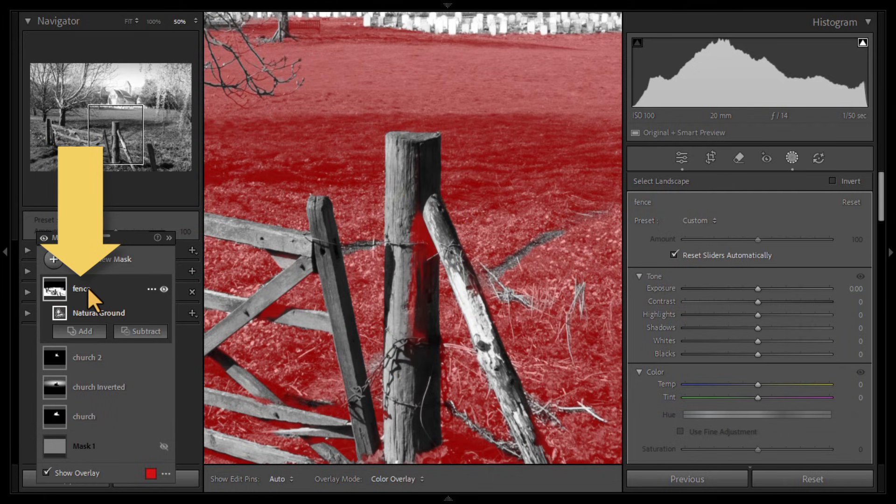
pyautogui.click(149, 331)
pyautogui.click(154, 218)
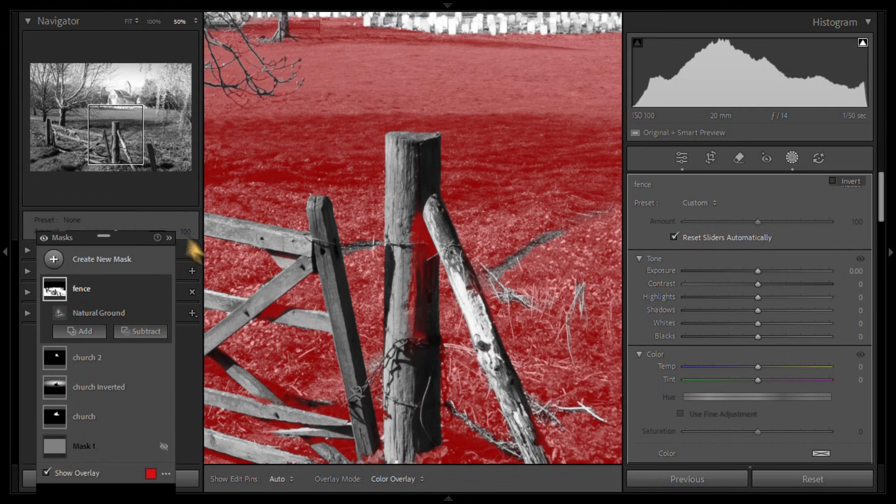
pyautogui.click(416, 344)
pyautogui.moveTo(416, 344)
pyautogui.mouseDown()
pyautogui.moveTo(407, 212)
pyautogui.moveTo(425, 277)
pyautogui.moveTo(415, 220)
pyautogui.moveTo(421, 320)
pyautogui.moveTo(412, 339)
pyautogui.mouseUp()
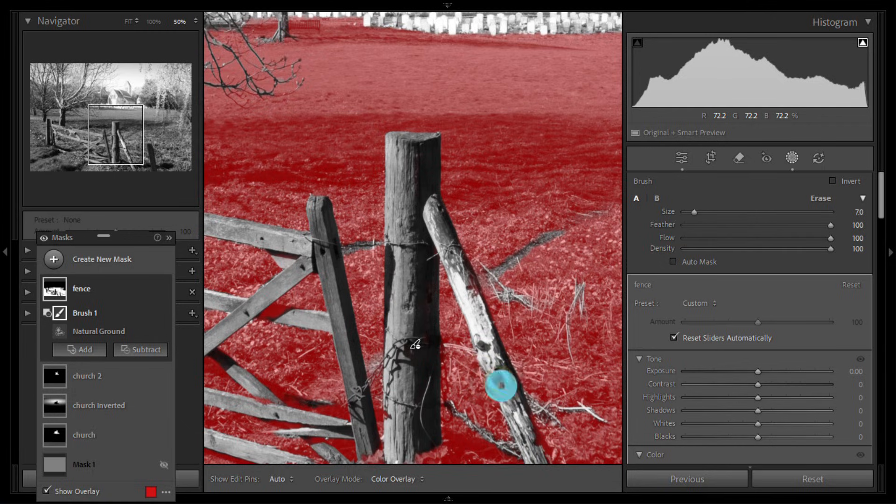
pyautogui.moveTo(500, 380); pyautogui.dragTo(453, 284)
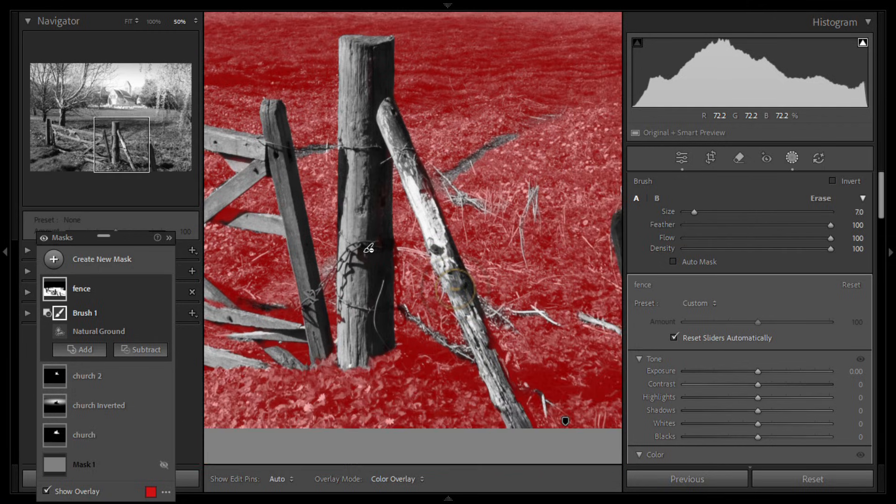
# Subtract the stray selection left on the wooden gate and its rails from the fence mask, with Auto Mask on.
pyautogui.click(673, 261)
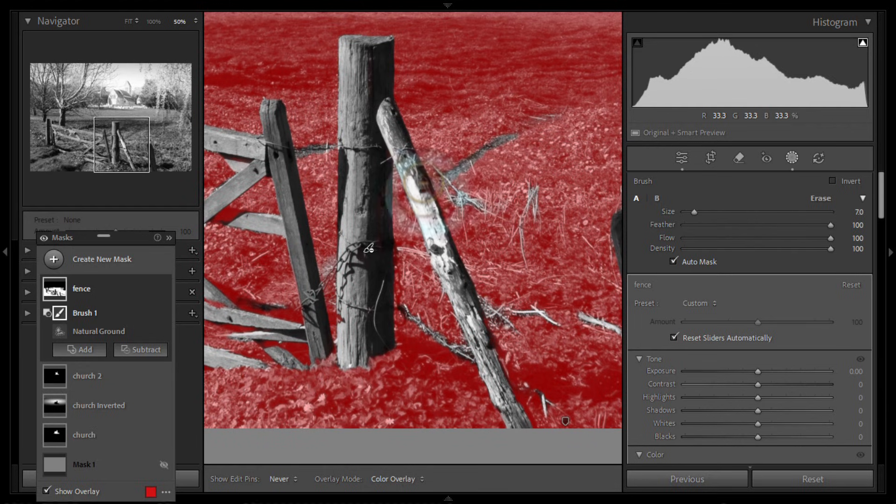
pyautogui.moveTo(368, 247)
pyautogui.mouseDown()
pyautogui.moveTo(454, 247)
pyautogui.moveTo(593, 284)
pyautogui.mouseUp()
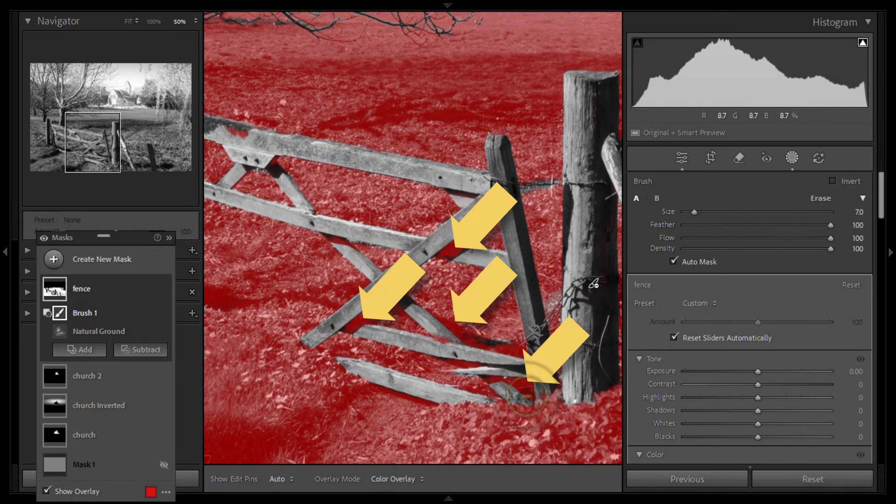
pyautogui.press('h')
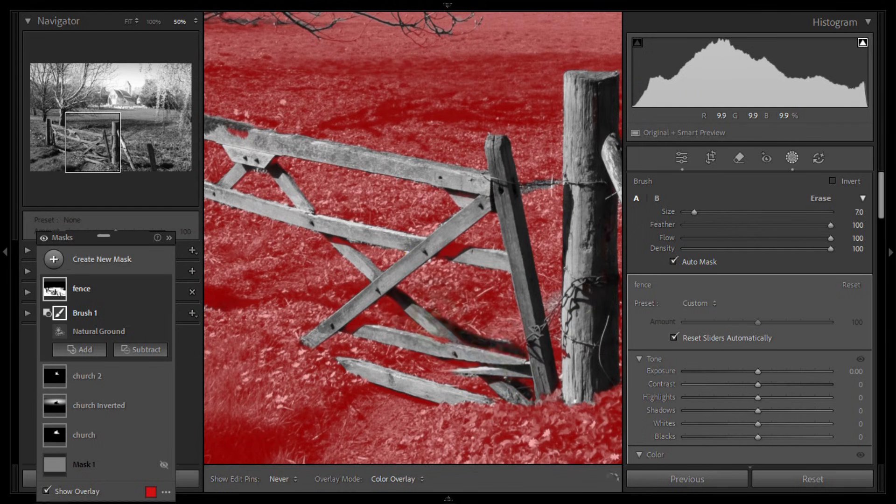
pyautogui.press('h')
pyautogui.moveTo(262, 149); pyautogui.dragTo(434, 252)
pyautogui.click(128, 22)
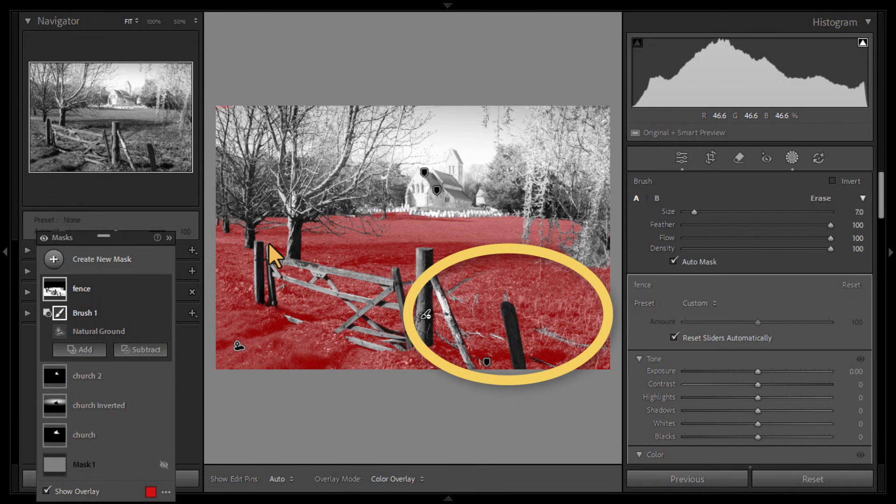
# Add a brush to the fence mask and paint over the unselected debris on the right-hand ground, Auto Mask off.
pyautogui.click(80, 350)
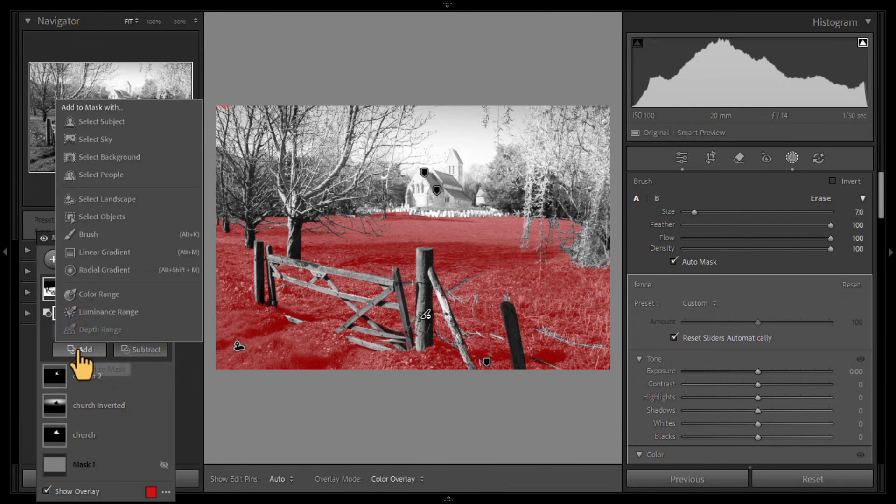
pyautogui.click(83, 237)
pyautogui.click(673, 261)
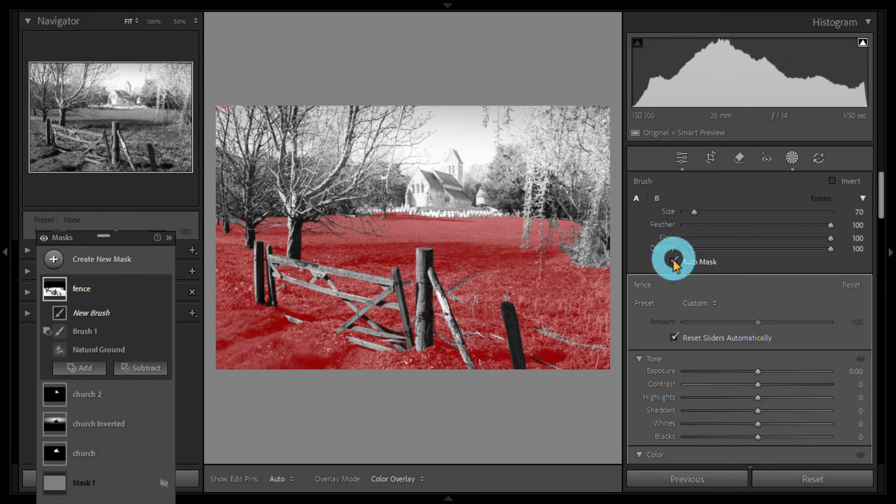
pyautogui.press('h')
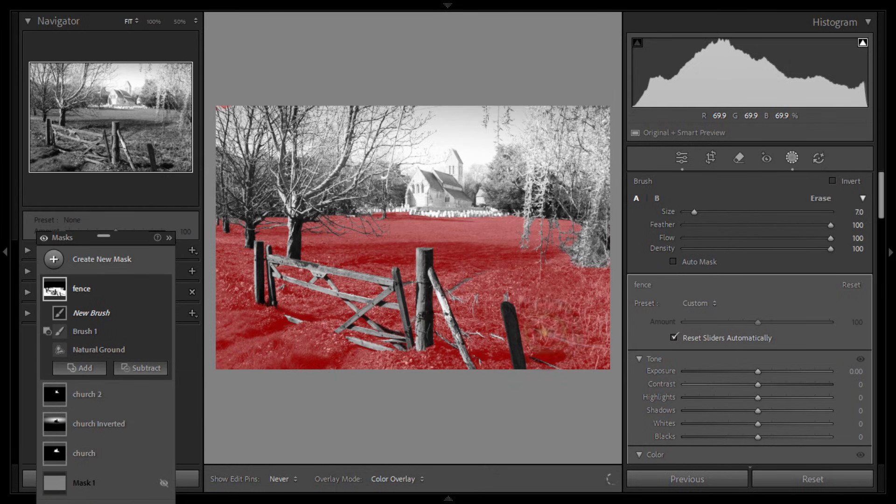
pyautogui.moveTo(539, 339); pyautogui.dragTo(541, 352)
# Set the brush feather to 11 and paint the remaining twigs and debris around the right-hand posts into the mask.
pyautogui.click(701, 225)
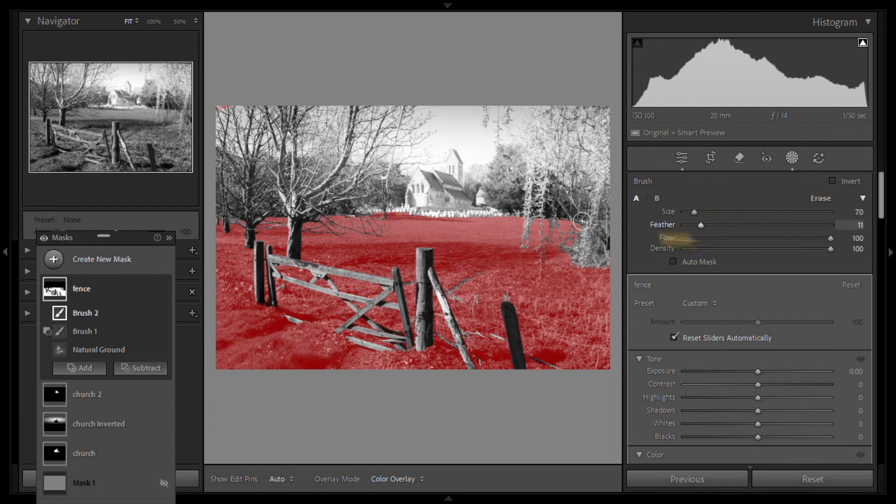
pyautogui.click(180, 22)
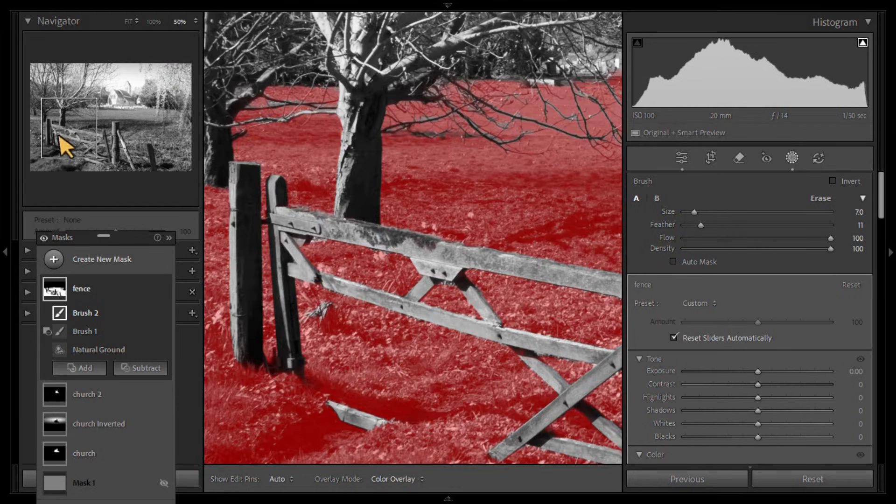
pyautogui.moveTo(60, 136); pyautogui.dragTo(172, 158)
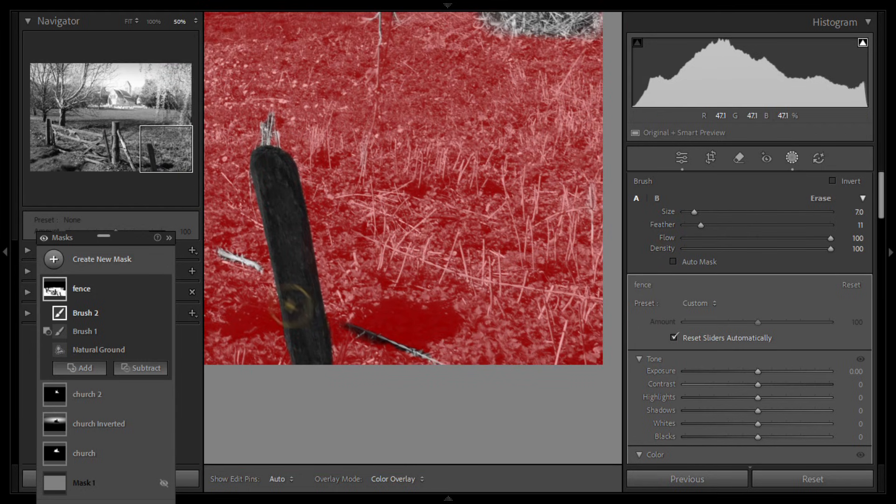
pyautogui.moveTo(329, 288); pyautogui.dragTo(477, 336)
pyautogui.click(324, 370)
pyautogui.click(329, 200)
pyautogui.moveTo(477, 18); pyautogui.dragTo(529, 111)
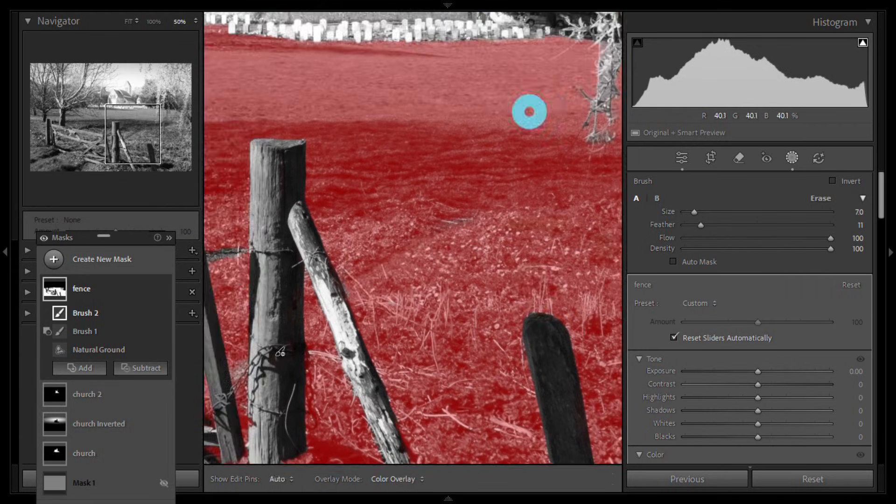
pyautogui.moveTo(286, 224); pyautogui.dragTo(488, 207)
pyautogui.click(405, 295)
pyautogui.moveTo(438, 341); pyautogui.dragTo(580, 305)
pyautogui.click(127, 21)
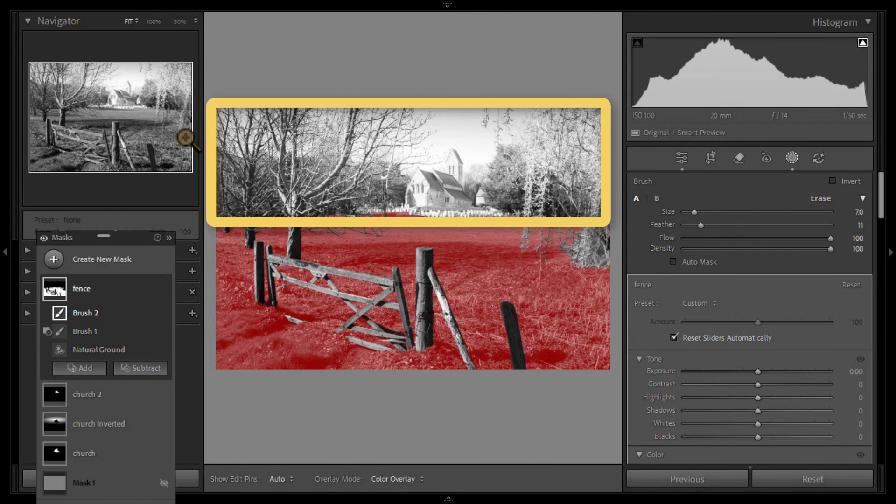
# Paint the bases of the two tree trunks behind the gate into the mask with Auto Mask on, size 9 and feather 100.
pyautogui.click(179, 22)
pyautogui.click(672, 261)
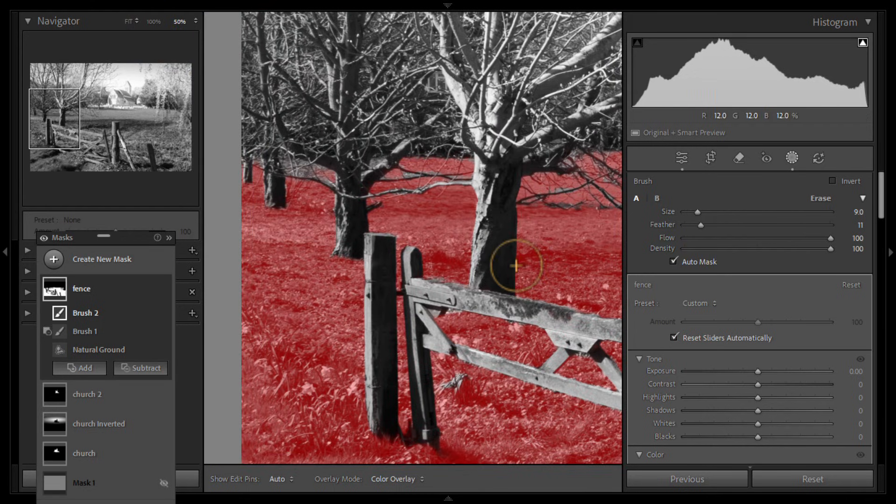
pyautogui.moveTo(700, 225); pyautogui.dragTo(855, 244)
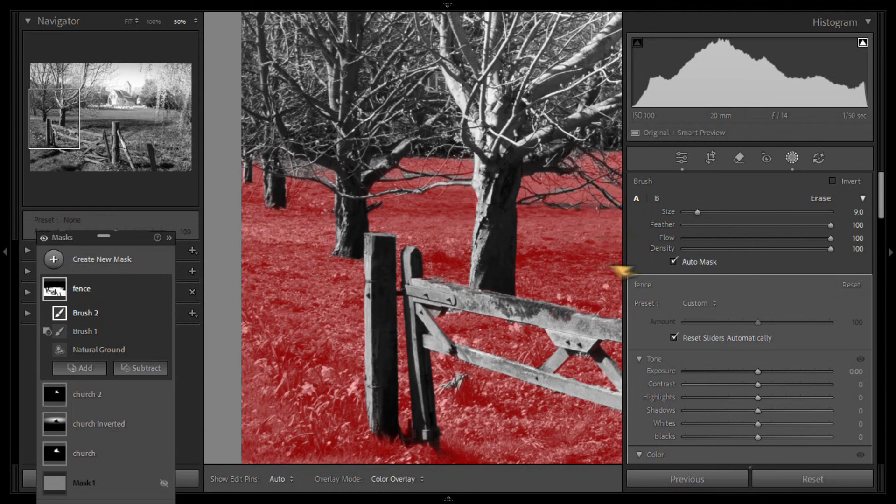
pyautogui.moveTo(512, 283)
pyautogui.mouseDown()
pyautogui.moveTo(462, 274)
pyautogui.moveTo(525, 278)
pyautogui.moveTo(380, 257)
pyautogui.moveTo(350, 262)
pyautogui.moveTo(354, 228)
pyautogui.moveTo(367, 217)
pyautogui.moveTo(355, 216)
pyautogui.moveTo(346, 251)
pyautogui.mouseUp()
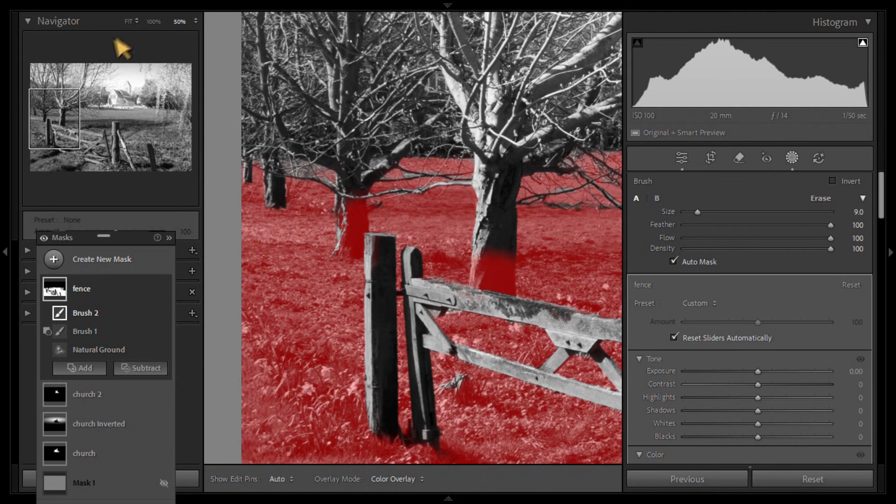
pyautogui.click(128, 22)
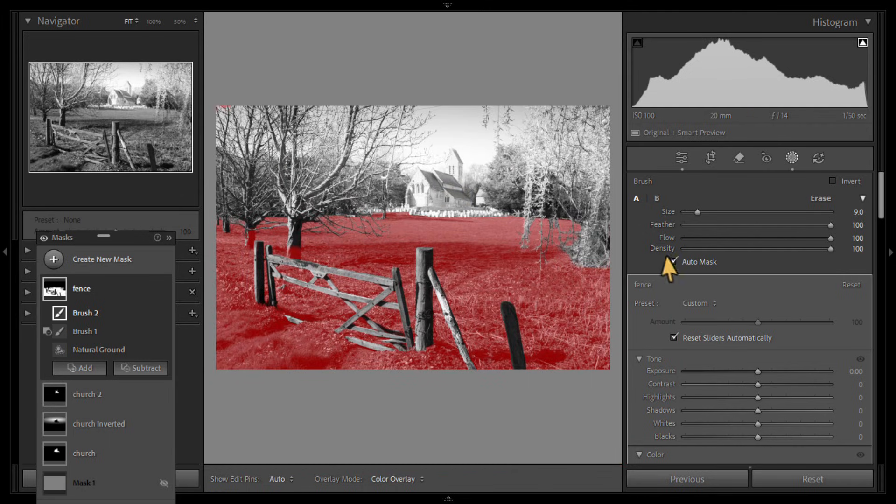
# Paint the trees, church and sky into the mask with Auto Mask off, feather 3 and brush size 16.
pyautogui.click(674, 261)
pyautogui.click(689, 225)
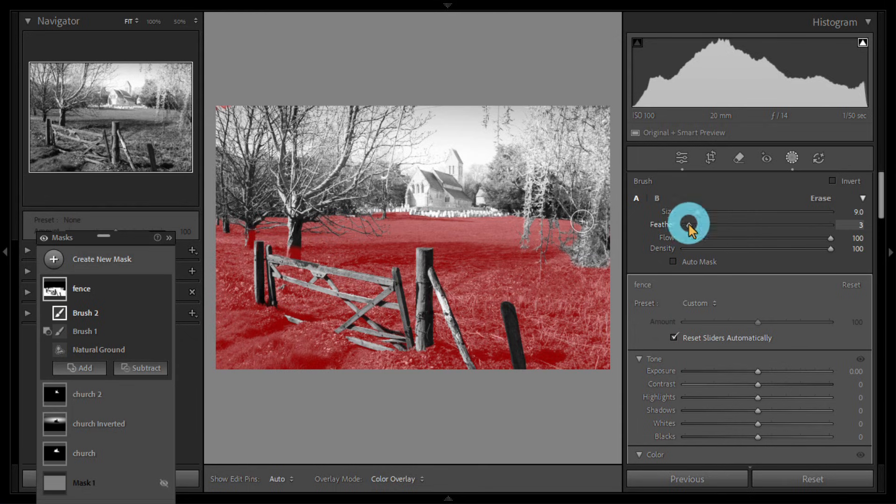
pyautogui.scroll(7, 581, 239)
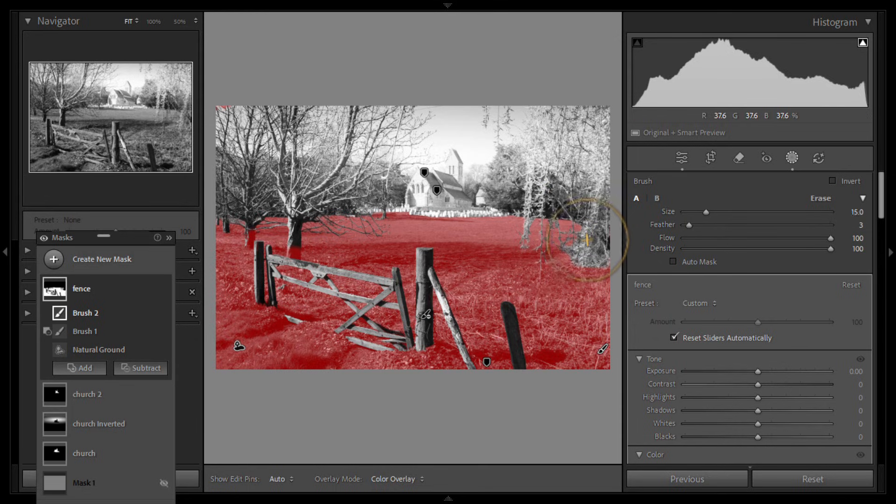
pyautogui.press('h')
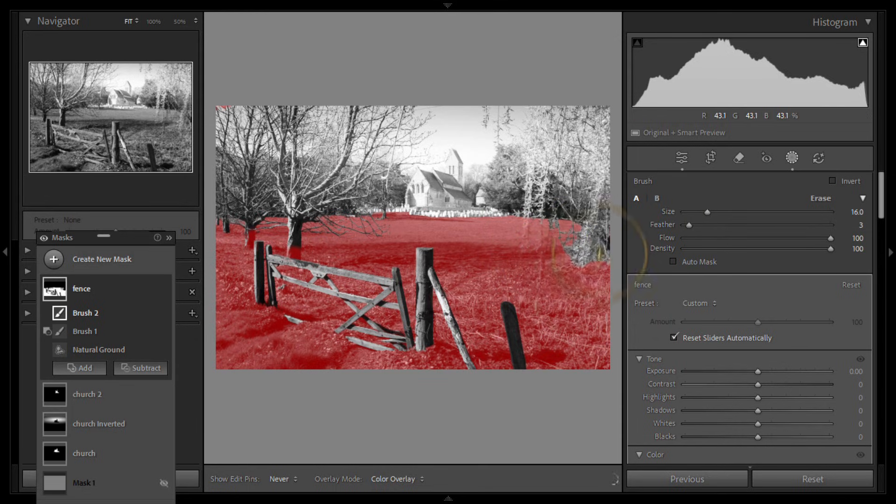
pyautogui.moveTo(599, 248)
pyautogui.mouseDown()
pyautogui.moveTo(568, 96)
pyautogui.moveTo(521, 75)
pyautogui.moveTo(229, 90)
pyautogui.moveTo(487, 149)
pyautogui.moveTo(487, 179)
pyautogui.moveTo(224, 212)
pyautogui.mouseUp()
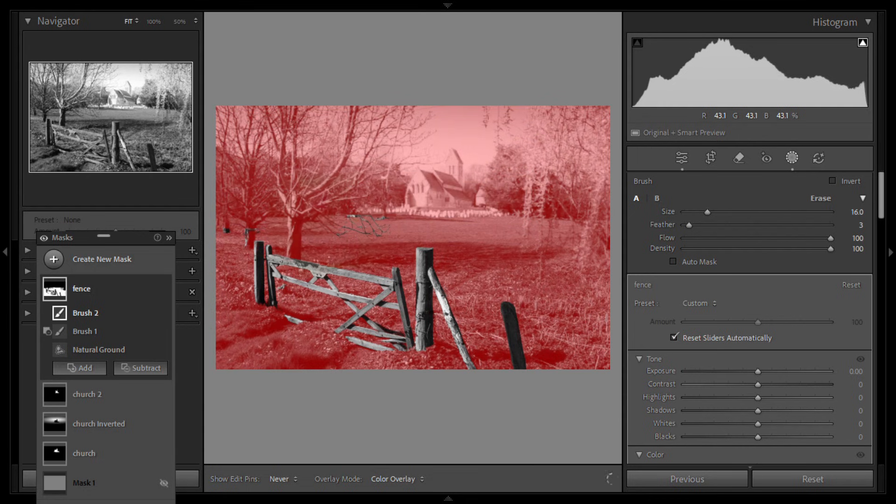
pyautogui.press('h')
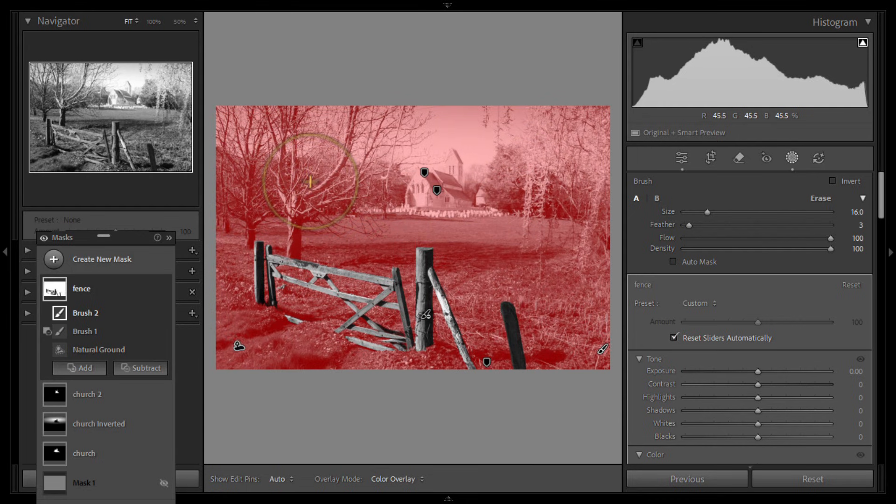
# Invert the fence mask so that it selects only the fence.
pyautogui.moveTo(133, 306)
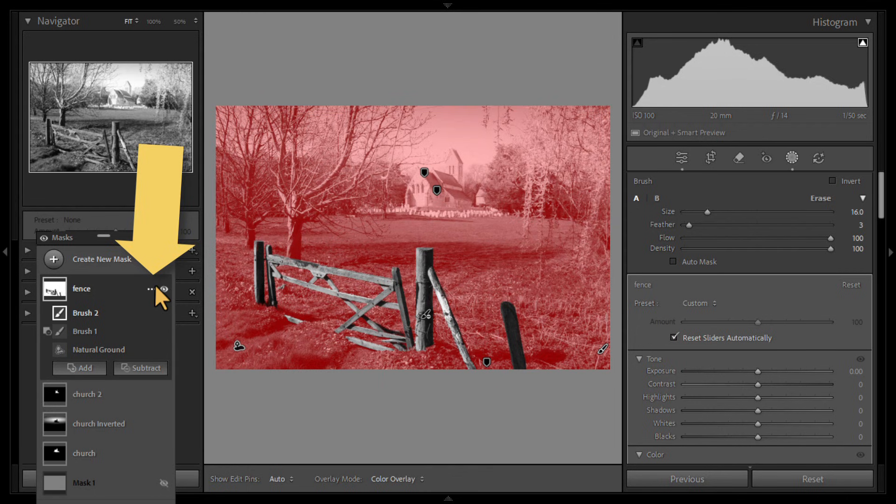
pyautogui.click(150, 290)
pyautogui.click(190, 321)
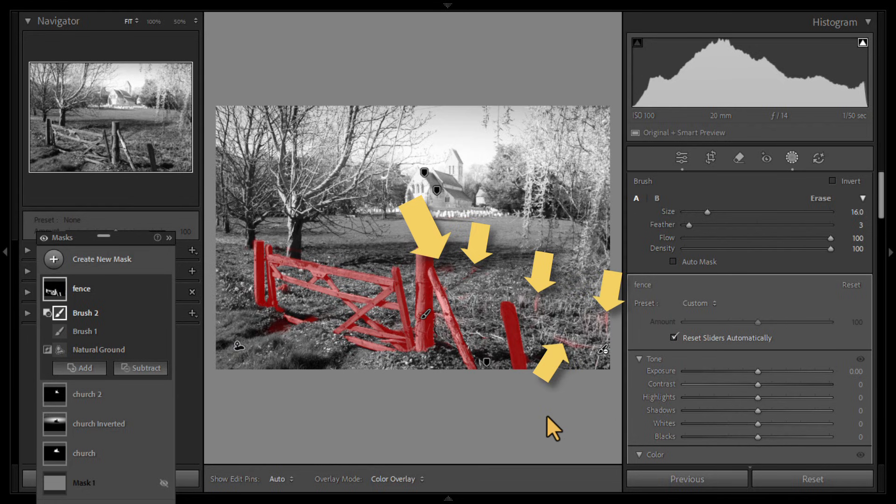
# Brush the stray ground spots around the posts and gate out of the fence mask, reducing the brush to size 5.
pyautogui.moveTo(595, 365)
pyautogui.mouseDown()
pyautogui.moveTo(605, 325)
pyautogui.moveTo(505, 258)
pyautogui.moveTo(460, 287)
pyautogui.mouseUp()
pyautogui.scroll(-5, 503, 259)
pyautogui.scroll(-6, 457, 299)
pyautogui.click(444, 343)
pyautogui.moveTo(282, 332); pyautogui.dragTo(270, 331)
pyautogui.moveTo(316, 314); pyautogui.dragTo(305, 309)
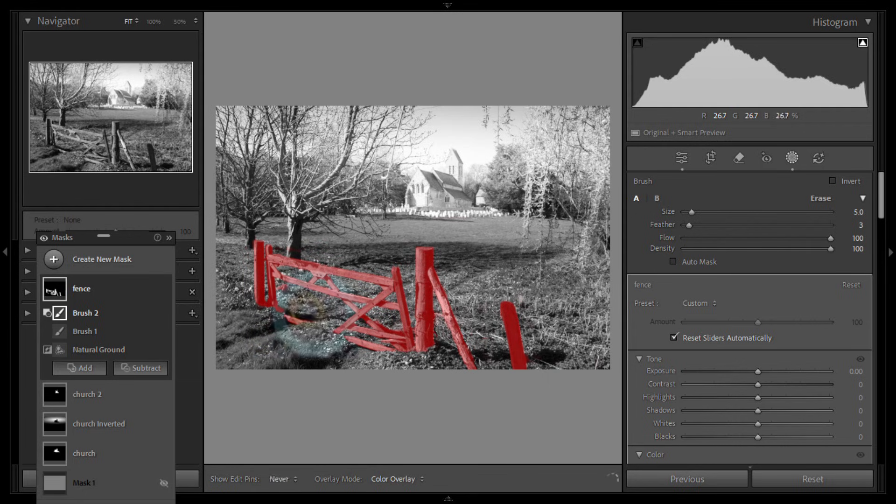
pyautogui.click(282, 289)
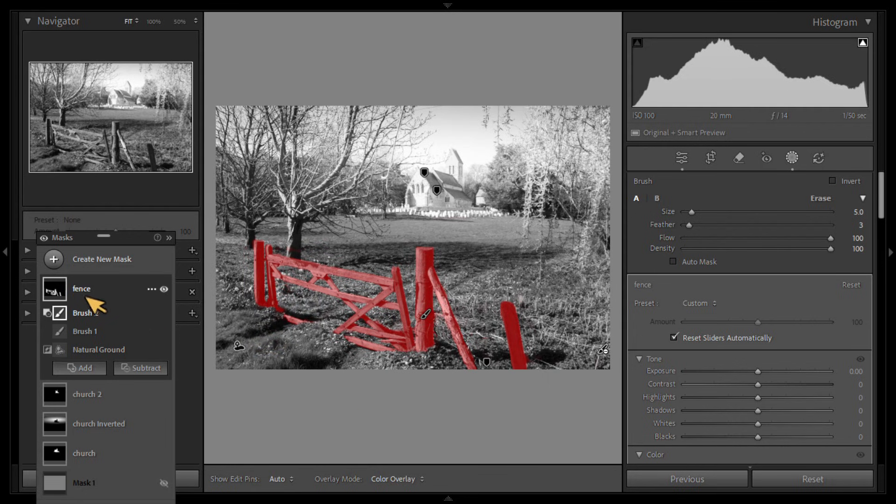
# Duplicate and invert the fence mask, and show Mask 1 again.
pyautogui.click(150, 291)
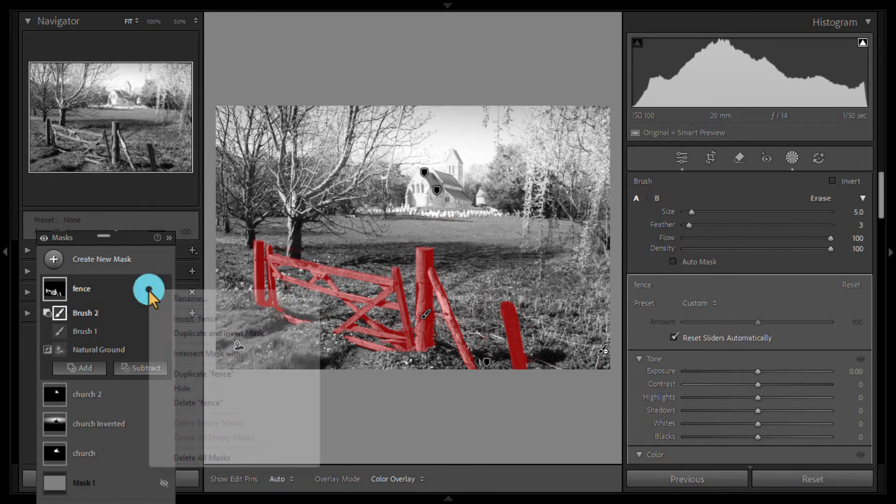
pyautogui.click(198, 334)
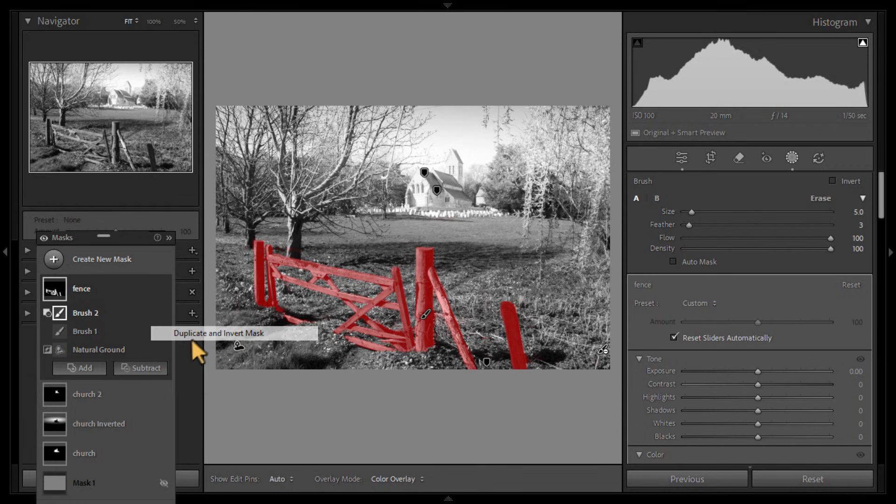
pyautogui.moveTo(126, 238); pyautogui.dragTo(120, 172)
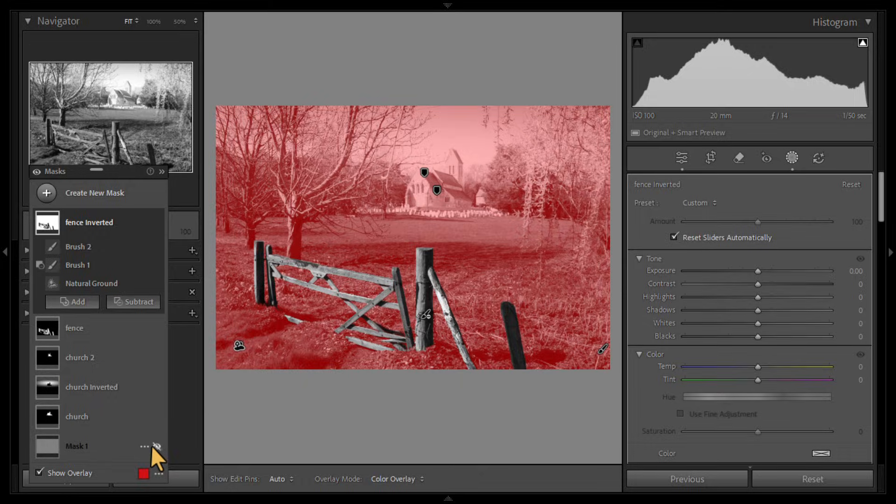
pyautogui.click(154, 446)
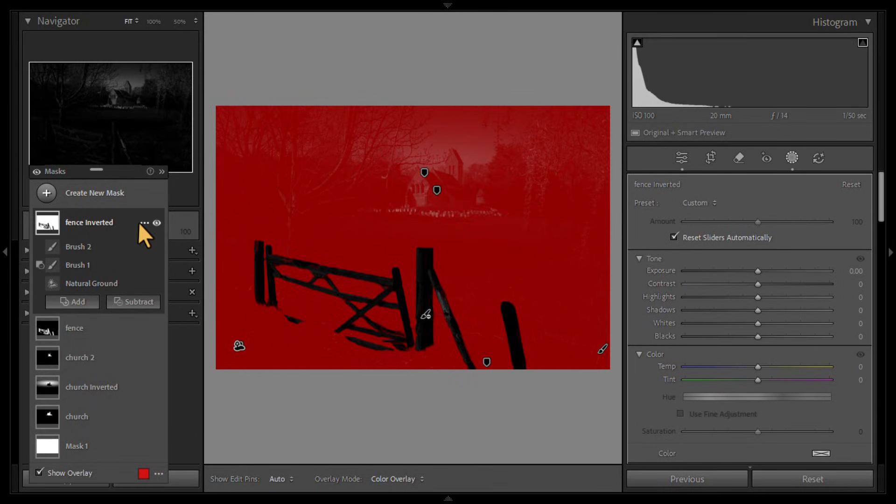
# Intersect the fence Inverted mask with a wide radial gradient centred over the gate and the field.
pyautogui.click(140, 222)
pyautogui.moveTo(202, 289)
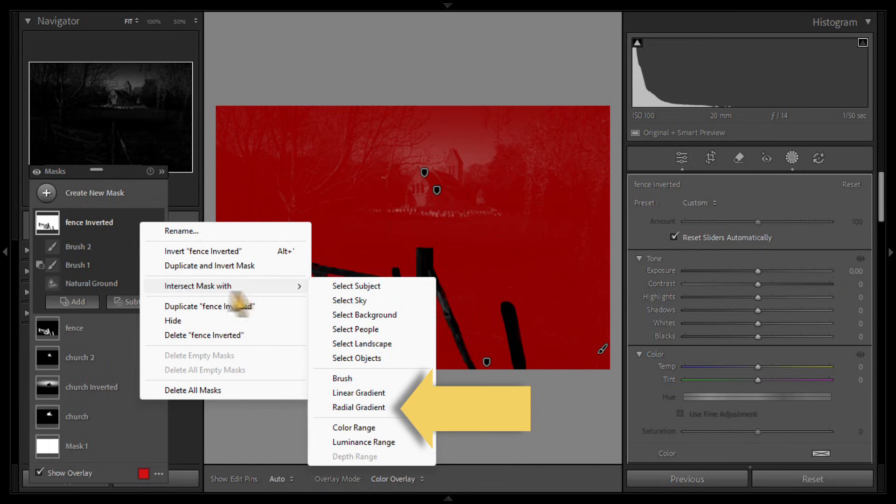
pyautogui.click(363, 407)
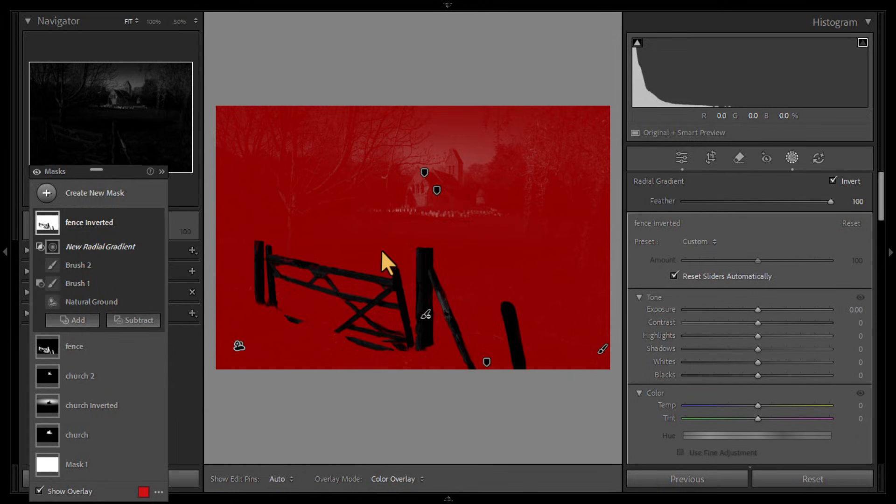
pyautogui.moveTo(381, 250); pyautogui.dragTo(462, 283)
pyautogui.moveTo(381, 249); pyautogui.dragTo(413, 267)
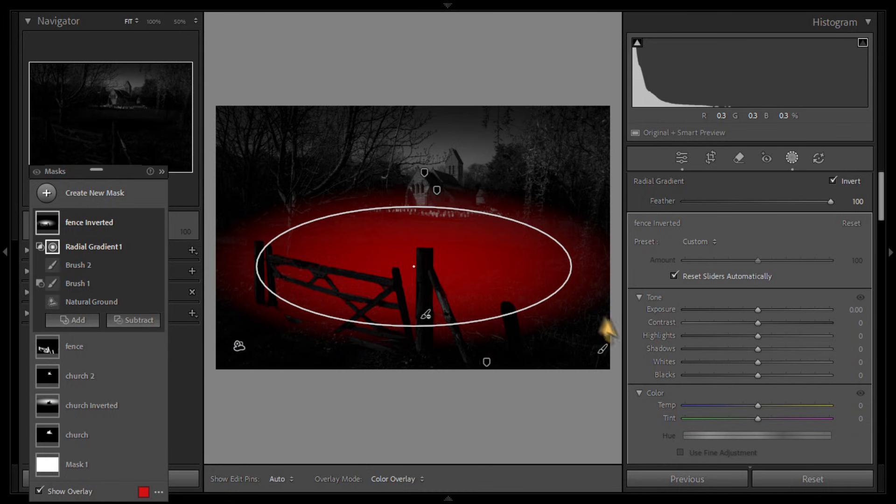
# Set the fence Inverted mask's exposure to 2.26, move its radial gradient up towards the church and widen it.
pyautogui.moveTo(759, 309); pyautogui.dragTo(806, 319)
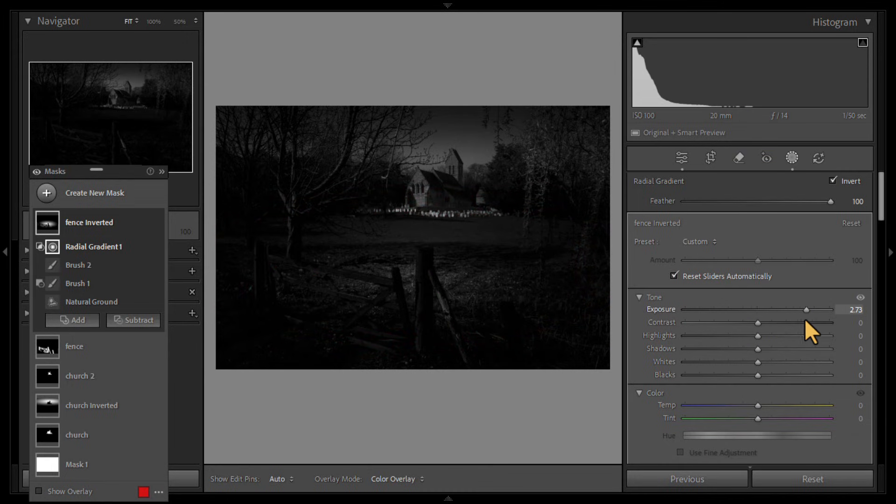
pyautogui.moveTo(413, 274)
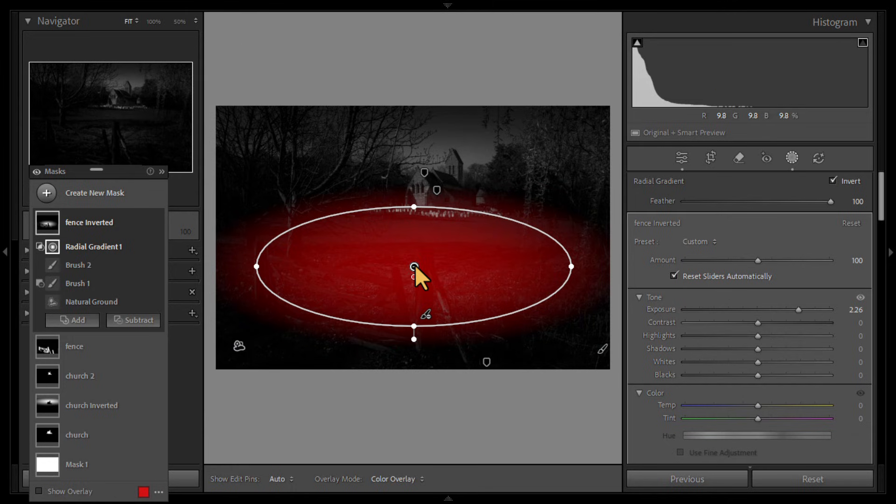
pyautogui.moveTo(415, 267); pyautogui.dragTo(413, 246)
pyautogui.moveTo(565, 252)
pyautogui.mouseDown()
pyautogui.moveTo(610, 258)
pyautogui.moveTo(598, 250)
pyautogui.mouseUp()
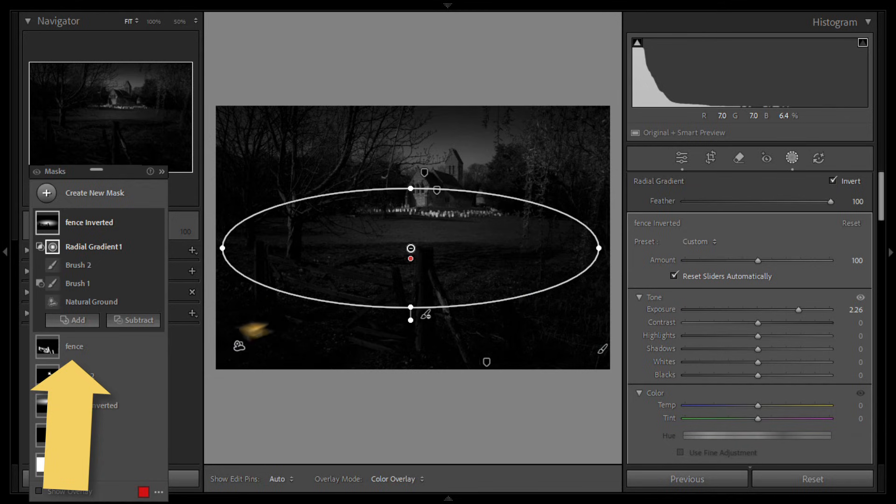
# Set the fence mask's exposure to 1.36.
pyautogui.click(73, 345)
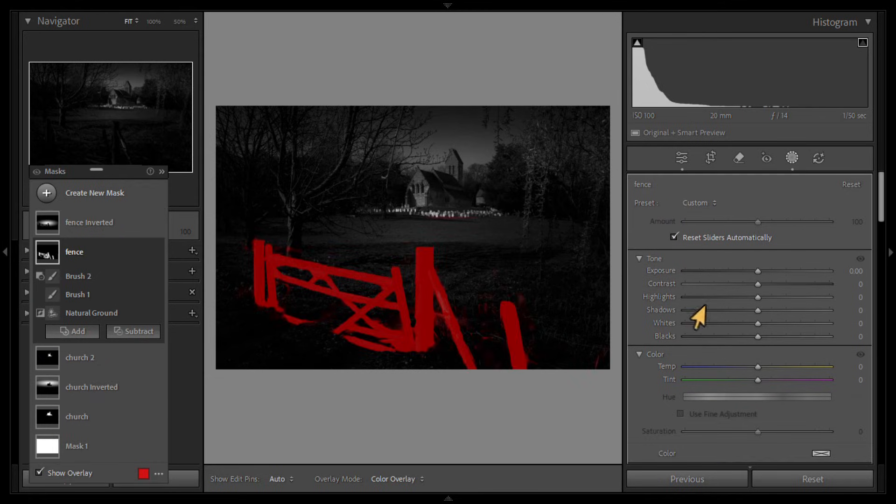
pyautogui.moveTo(758, 273); pyautogui.dragTo(782, 284)
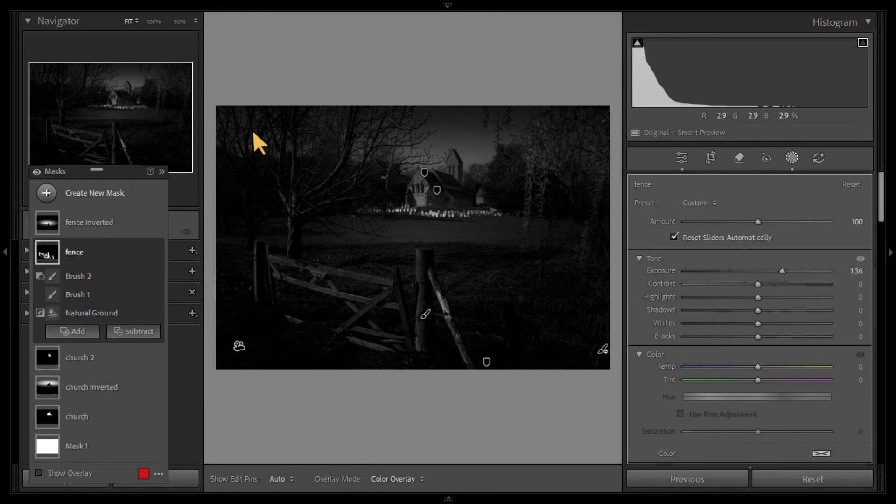
# Add a wide radial gradient mask over the trees at the photo's left edge, with exposure 1.54.
pyautogui.click(93, 193)
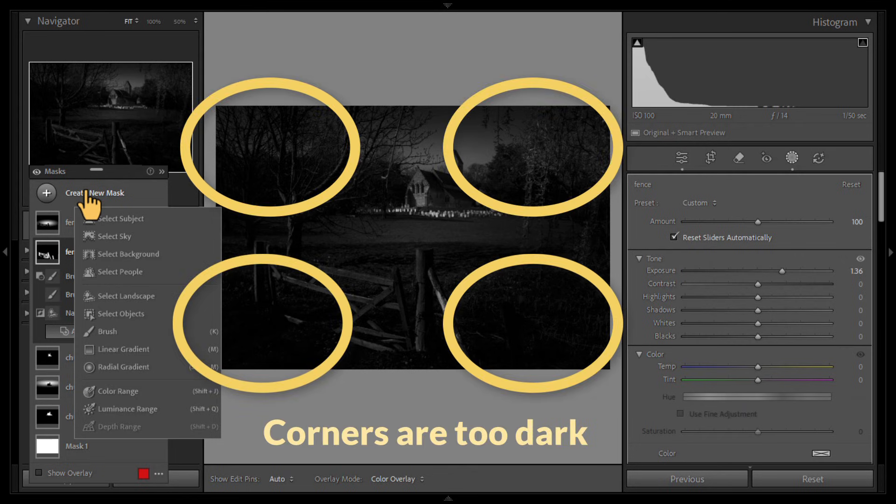
pyautogui.click(119, 368)
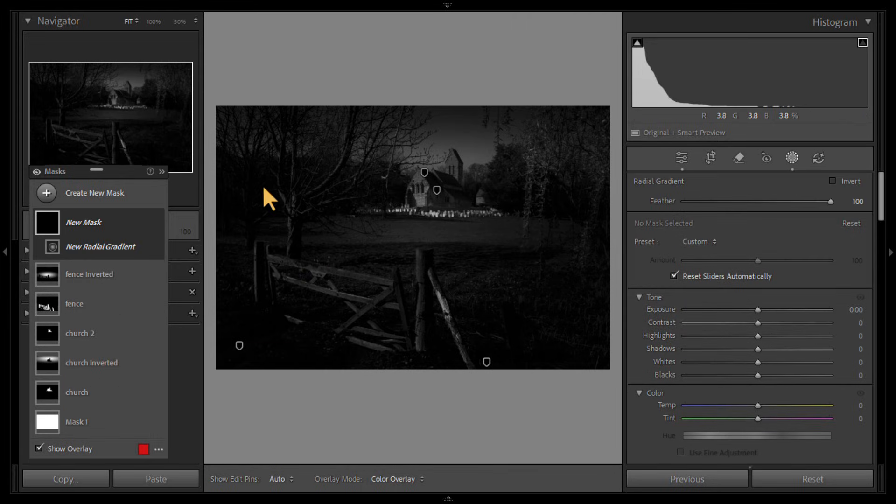
pyautogui.moveTo(263, 184); pyautogui.dragTo(420, 236)
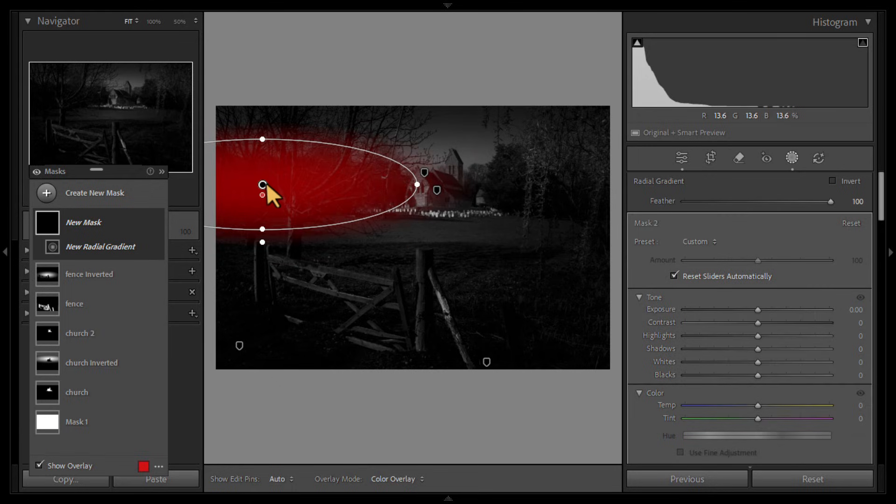
pyautogui.click(759, 310)
pyautogui.moveTo(773, 318); pyautogui.dragTo(788, 334)
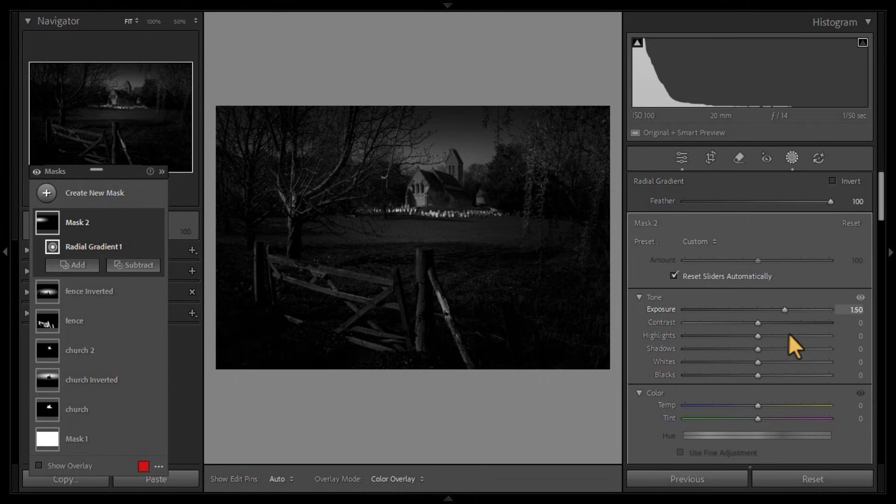
pyautogui.moveTo(265, 193); pyautogui.dragTo(250, 181)
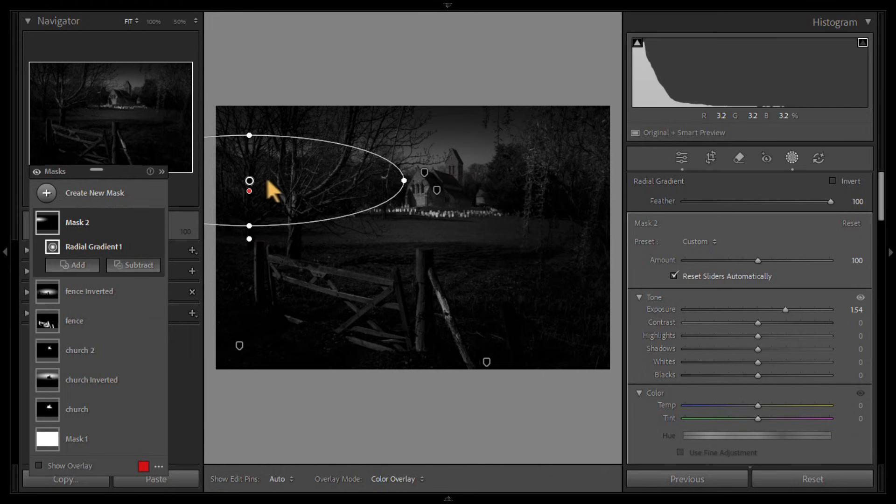
# Duplicate Mask 2 and move the copy up over the treetops in the photo's upper-left corner.
pyautogui.rightClick(250, 180)
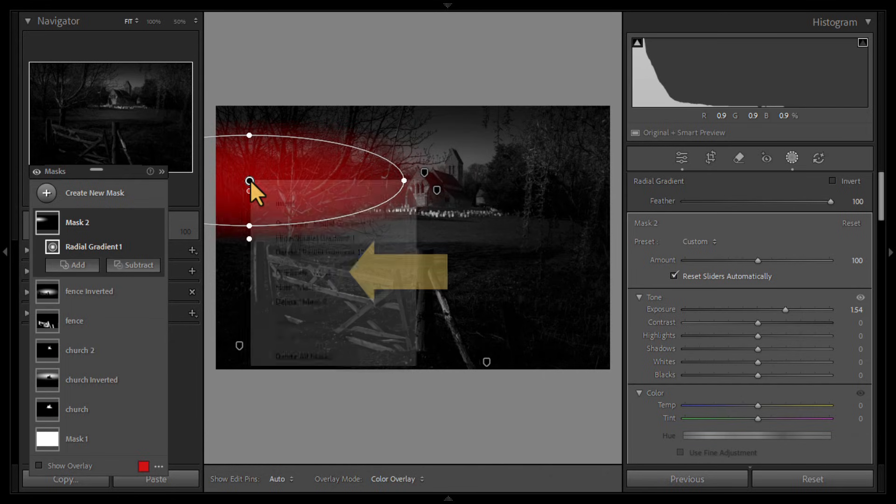
pyautogui.click(310, 272)
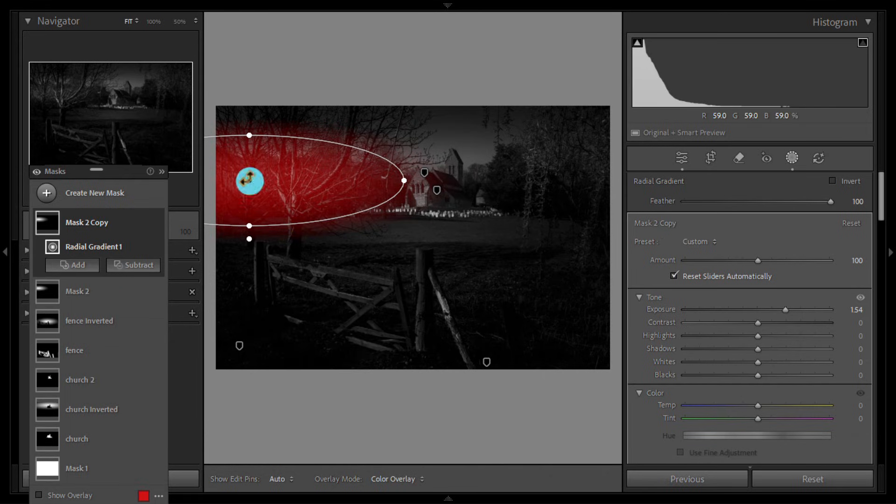
pyautogui.moveTo(264, 149); pyautogui.dragTo(276, 129)
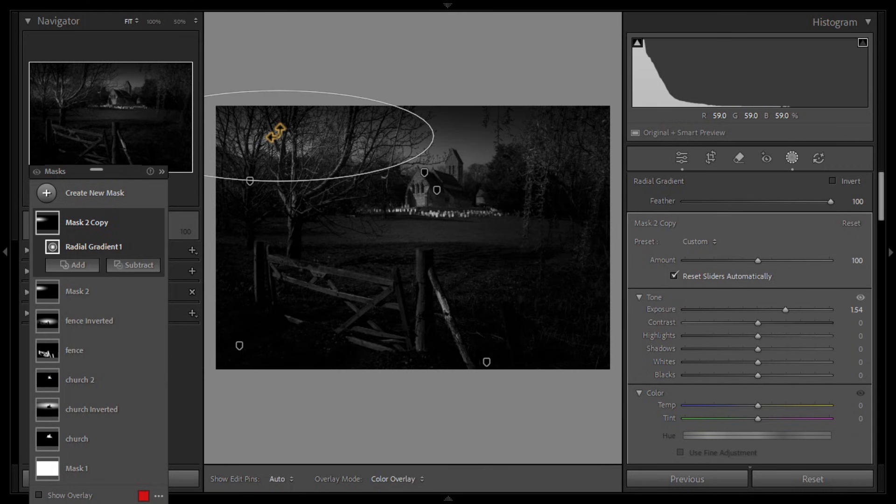
pyautogui.moveTo(276, 132); pyautogui.dragTo(274, 130)
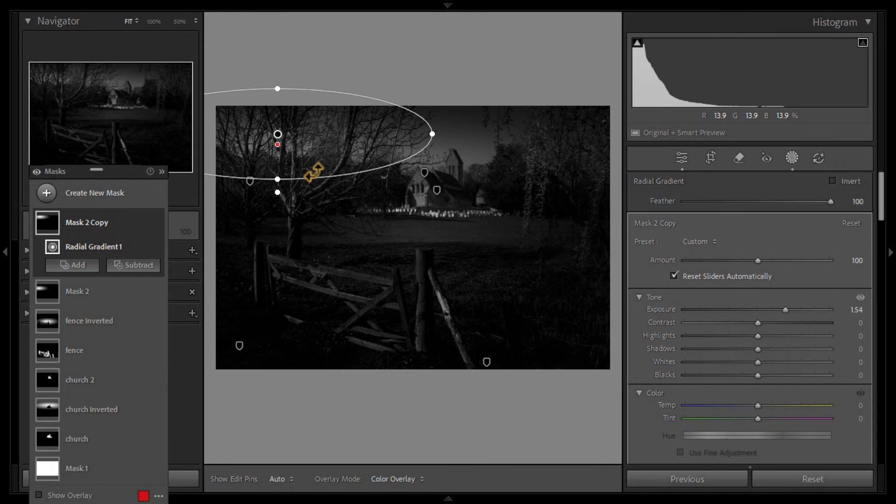
# Duplicate Mask 2 Copy, move it to the photo's lower-left corner by the gate, and enlarge and tilt its gradient slightly.
pyautogui.rightClick(279, 135)
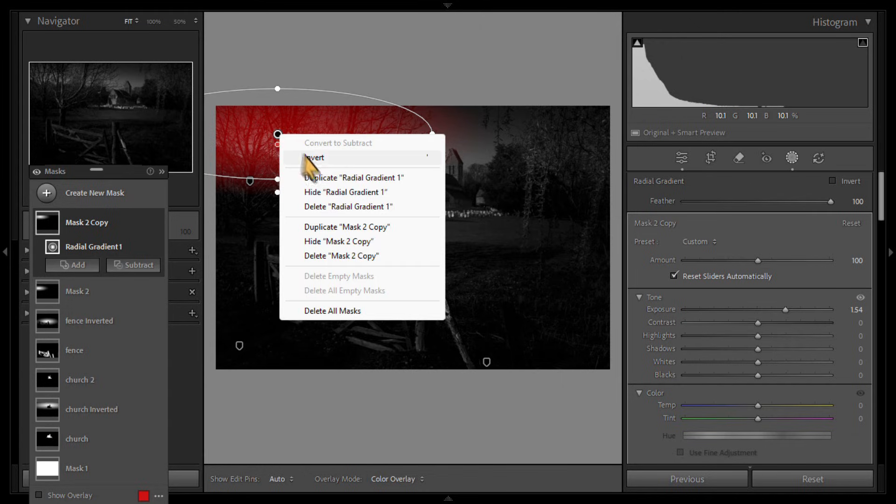
pyautogui.click(321, 226)
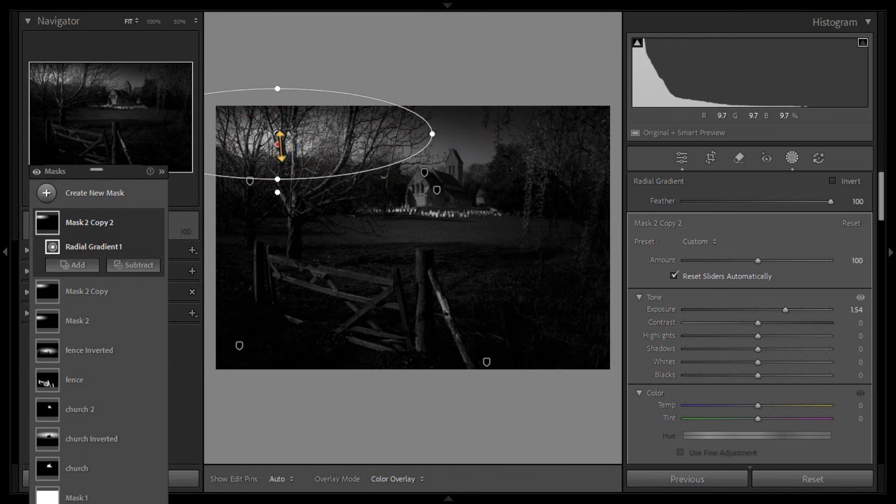
pyautogui.moveTo(278, 136); pyautogui.dragTo(268, 333)
pyautogui.moveTo(422, 349); pyautogui.dragTo(442, 346)
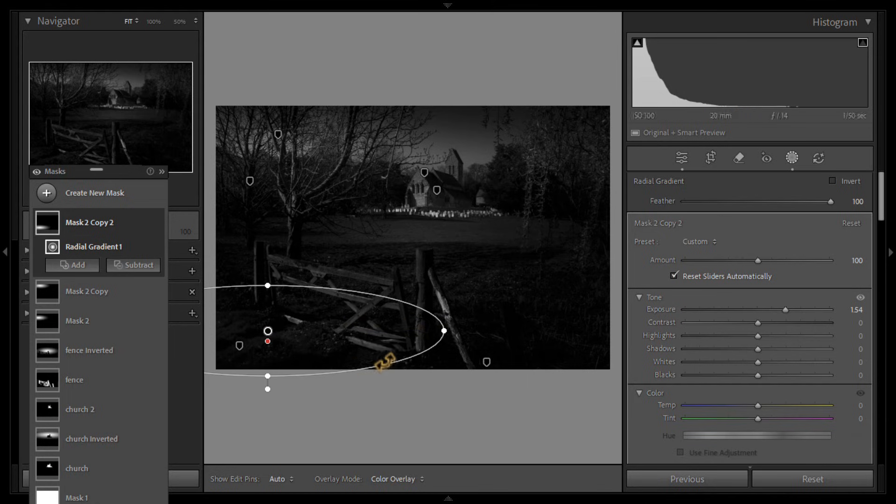
pyautogui.moveTo(270, 284); pyautogui.dragTo(274, 272)
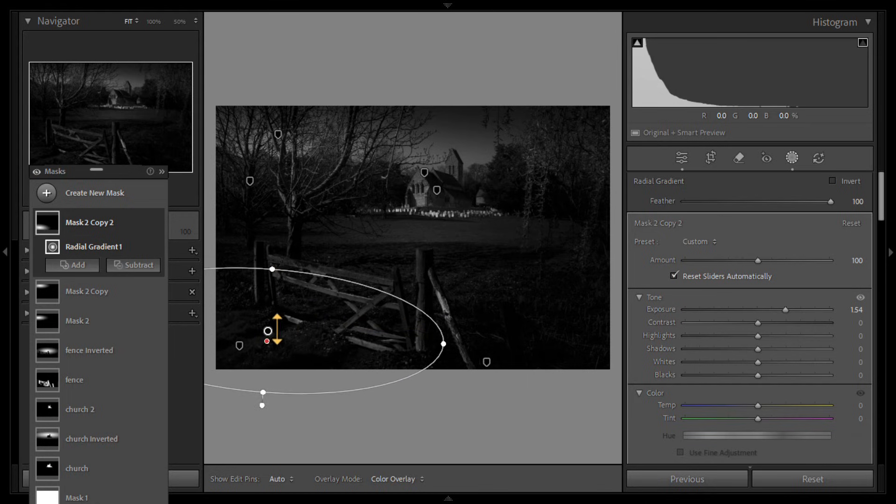
# Duplicate Mask 2 Copy 2, move it across to the photo's lower-right corner and rotate its gradient.
pyautogui.rightClick(266, 330)
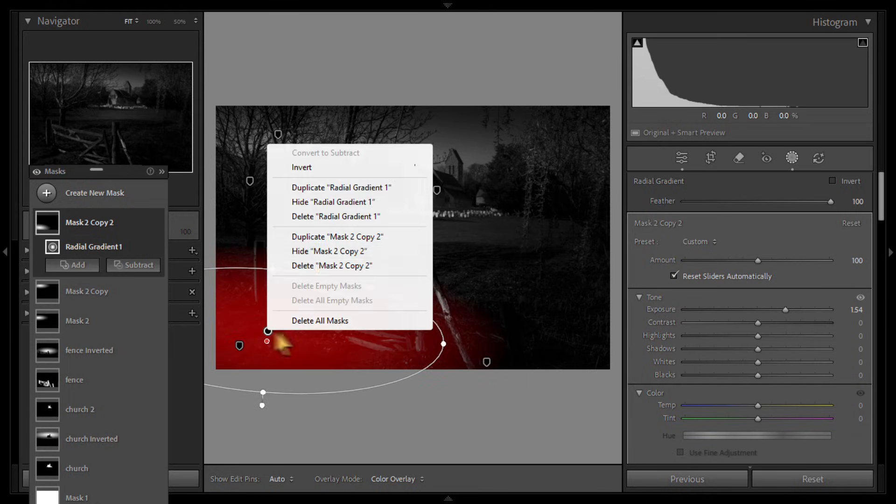
pyautogui.click(309, 238)
pyautogui.moveTo(268, 330); pyautogui.dragTo(530, 329)
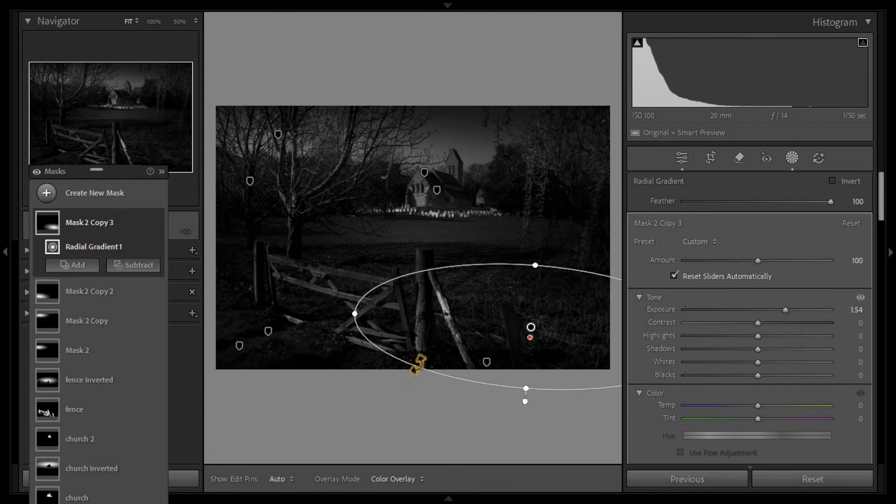
pyautogui.click(422, 367)
pyautogui.moveTo(421, 368); pyautogui.dragTo(426, 391)
# Duplicate Mask 2 Copy 3, move it above the gate's left post, level its gradient and narrow it to nearly a circle.
pyautogui.rightClick(530, 327)
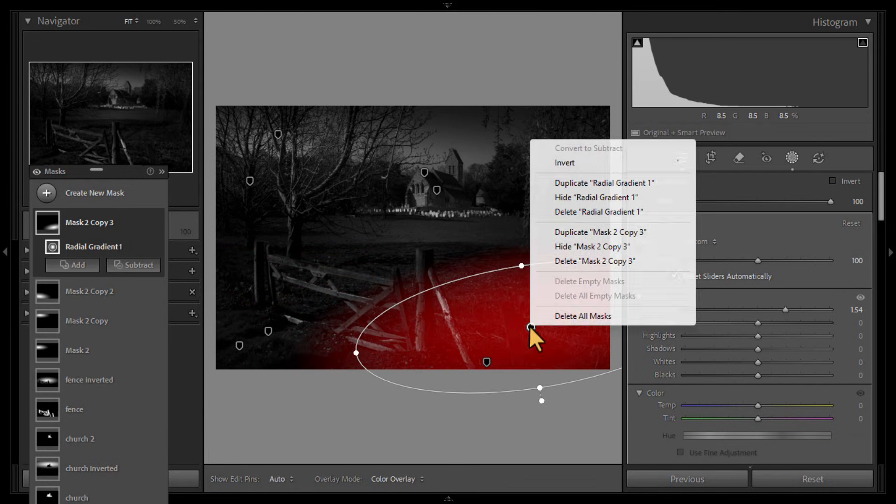
pyautogui.click(579, 232)
pyautogui.moveTo(530, 326); pyautogui.dragTo(255, 228)
pyautogui.moveTo(374, 260); pyautogui.dragTo(374, 281)
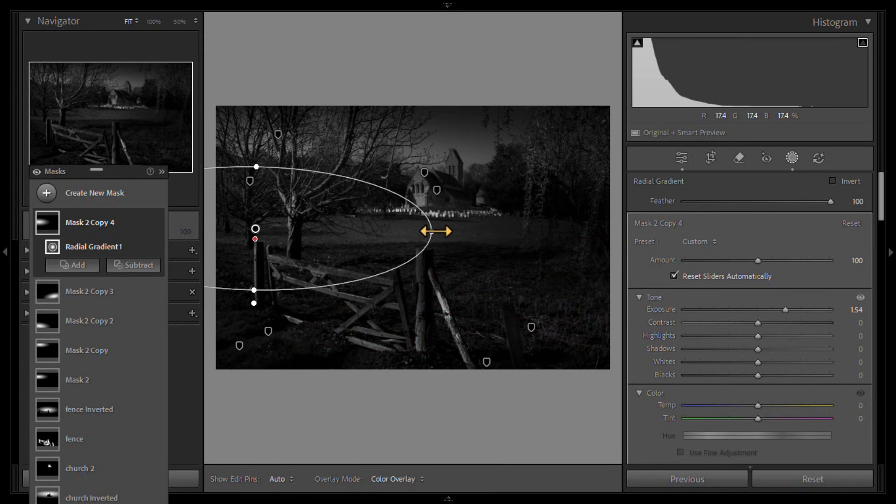
pyautogui.moveTo(436, 230); pyautogui.dragTo(315, 229)
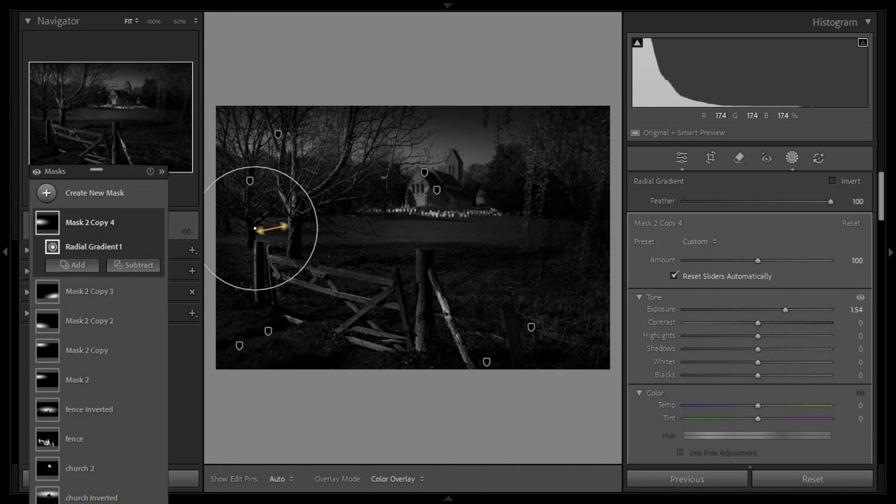
pyautogui.moveTo(258, 228); pyautogui.dragTo(238, 228)
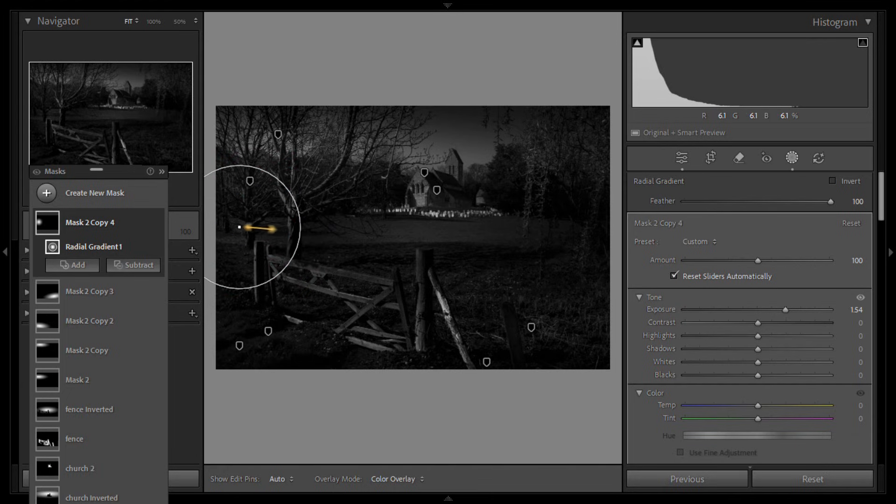
pyautogui.moveTo(299, 229); pyautogui.dragTo(307, 232)
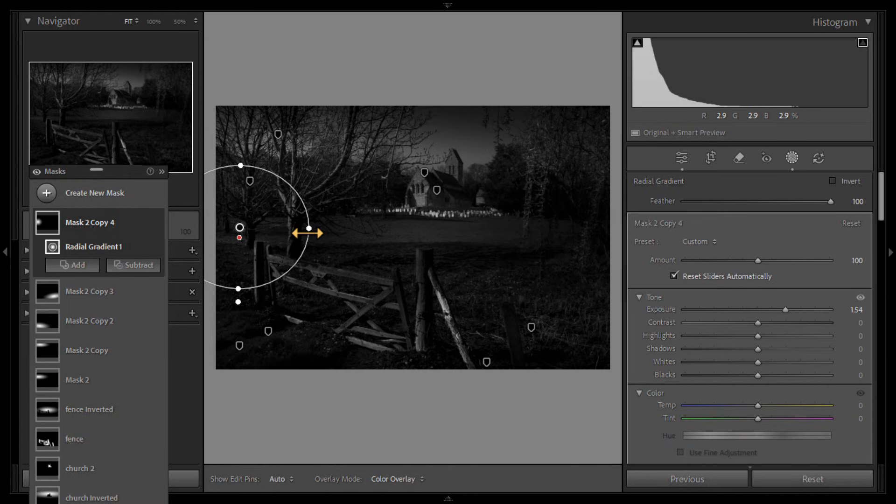
# Add a large round radial gradient mask over the trees in the photo's upper-right corner, with exposure 0.31.
pyautogui.click(90, 196)
pyautogui.click(109, 367)
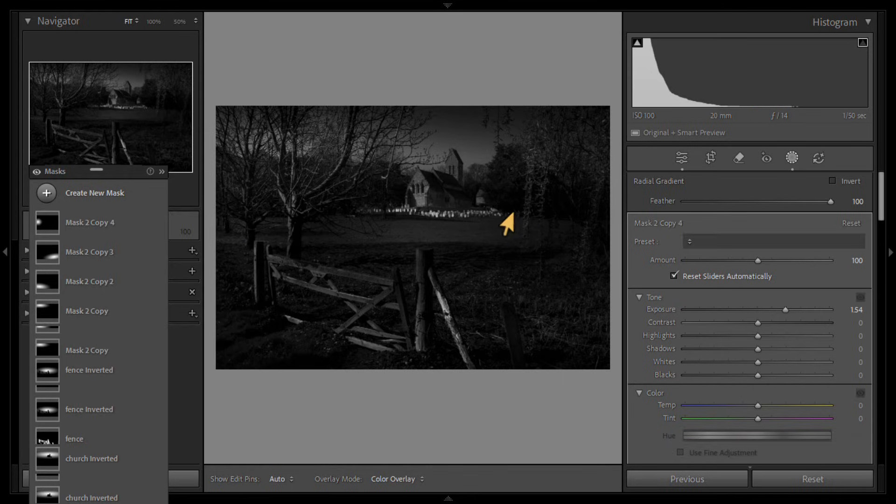
pyautogui.moveTo(513, 184); pyautogui.dragTo(617, 266)
pyautogui.moveTo(515, 186); pyautogui.dragTo(562, 168)
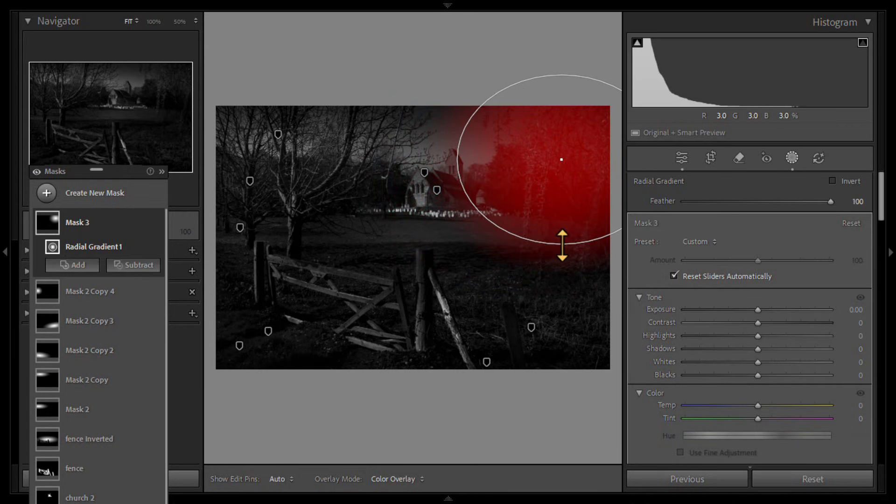
pyautogui.moveTo(754, 310)
pyautogui.mouseDown()
pyautogui.moveTo(774, 311)
pyautogui.moveTo(761, 306)
pyautogui.mouseUp()
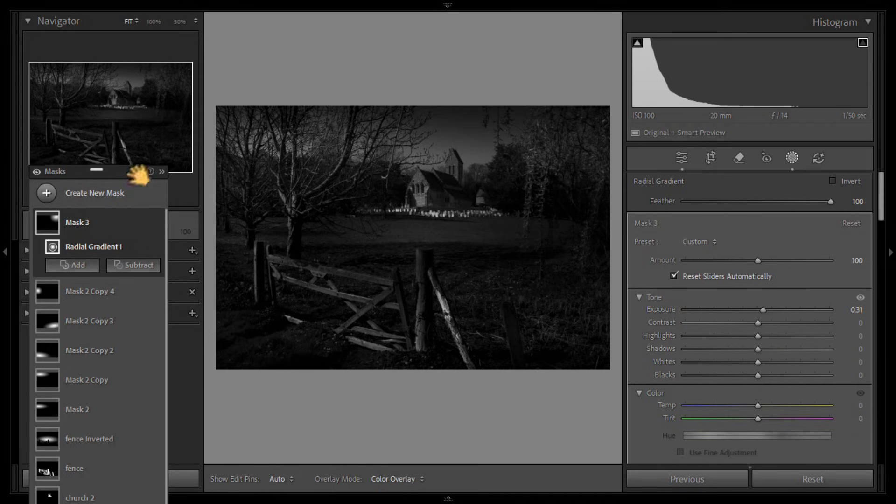
# Add a flat, wide radial gradient mask over the trees right of the church, with exposure 0.56.
pyautogui.click(99, 199)
pyautogui.click(117, 367)
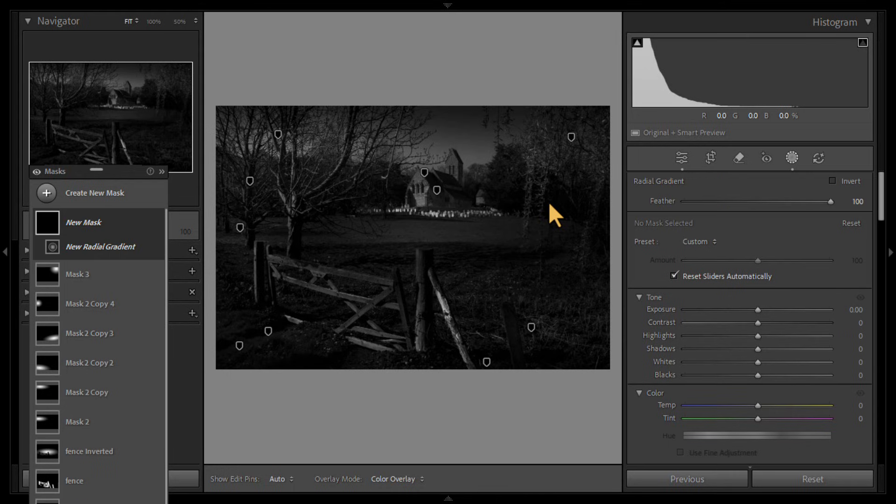
pyautogui.moveTo(550, 201); pyautogui.dragTo(637, 233)
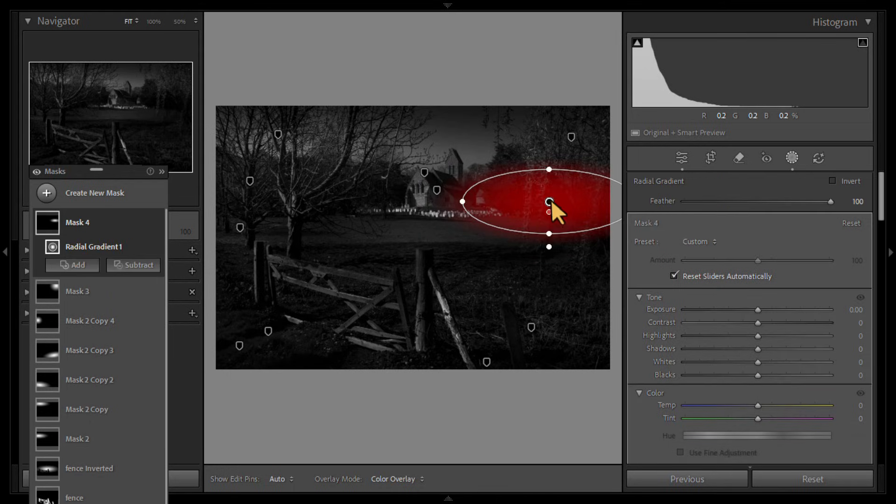
pyautogui.moveTo(551, 200); pyautogui.dragTo(561, 204)
pyautogui.moveTo(558, 237); pyautogui.dragTo(559, 241)
pyautogui.moveTo(756, 311); pyautogui.dragTo(765, 309)
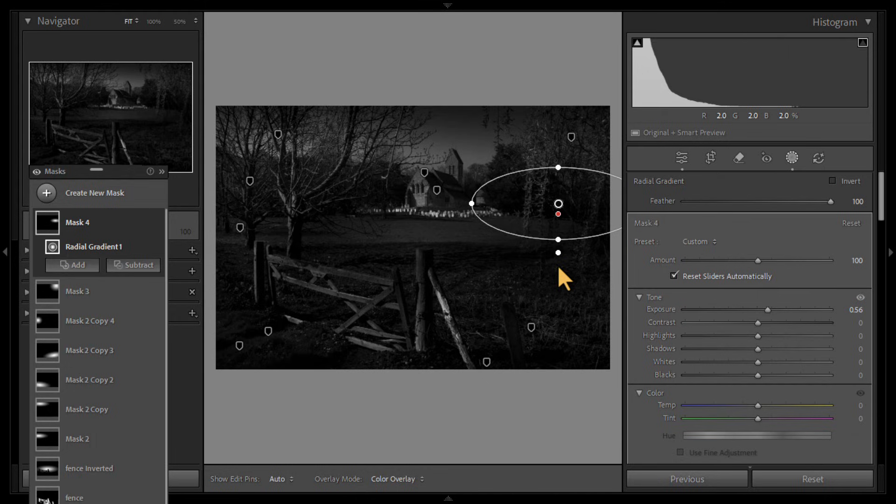
# Leave masking and set the whole photo's exposure to +1.11 and contrast to +11.
pyautogui.click(682, 159)
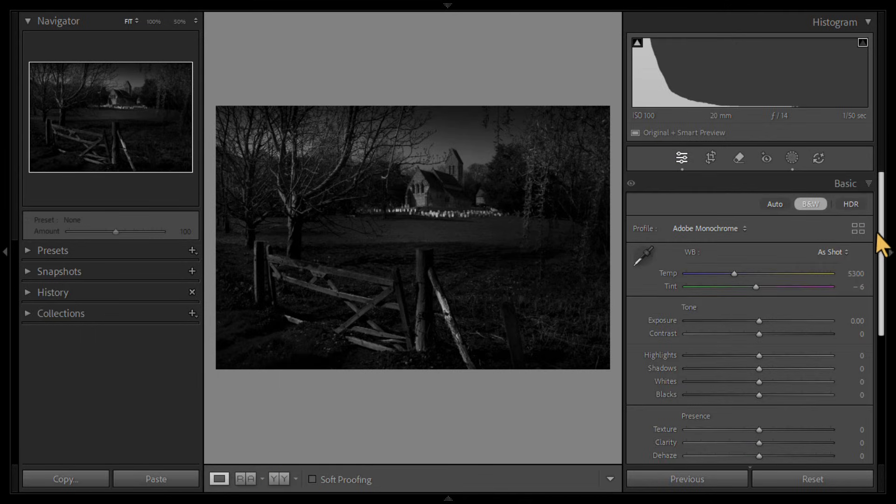
pyautogui.moveTo(880, 236); pyautogui.dragTo(882, 266)
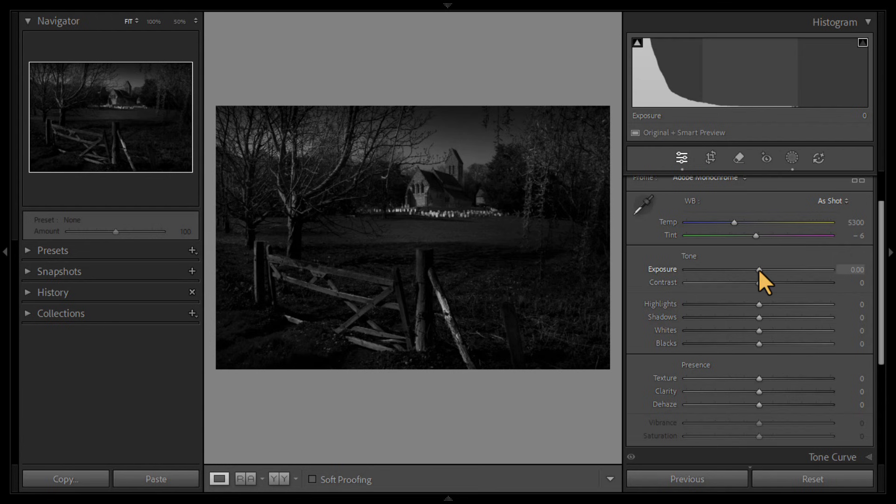
pyautogui.moveTo(759, 269); pyautogui.dragTo(777, 276)
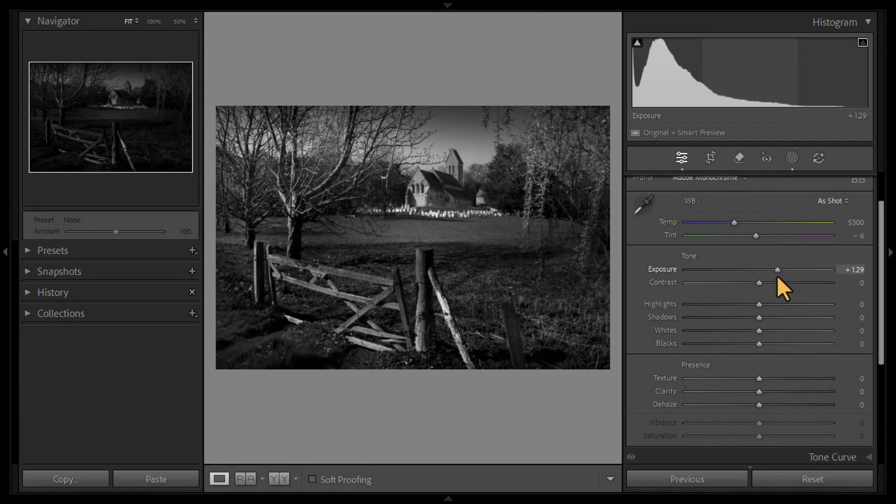
pyautogui.moveTo(777, 275); pyautogui.dragTo(766, 287)
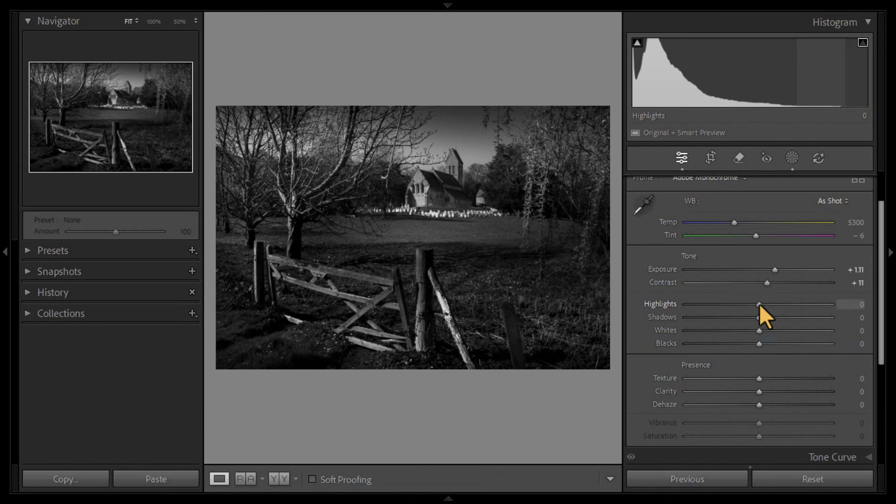
# Set the whole photo's highlights to +8, shadows to +39 and whites to -32.
pyautogui.moveTo(760, 303)
pyautogui.mouseDown()
pyautogui.moveTo(802, 309)
pyautogui.moveTo(764, 311)
pyautogui.mouseUp()
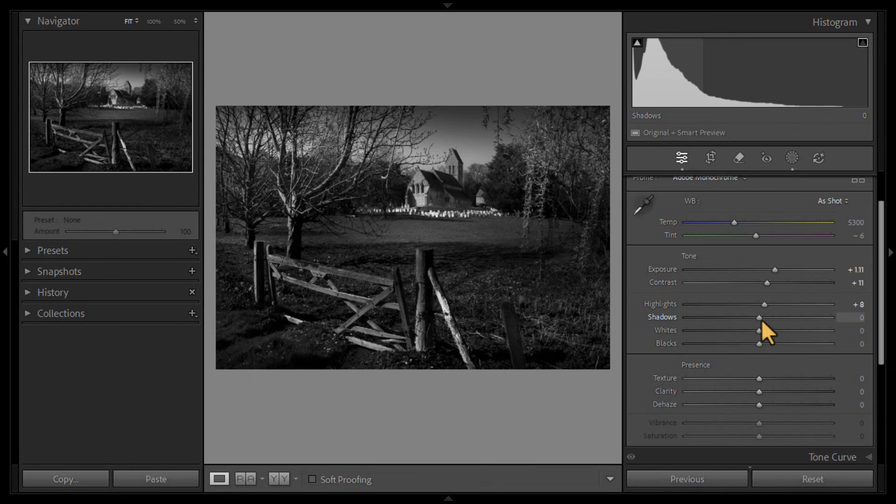
pyautogui.moveTo(760, 318); pyautogui.dragTo(788, 321)
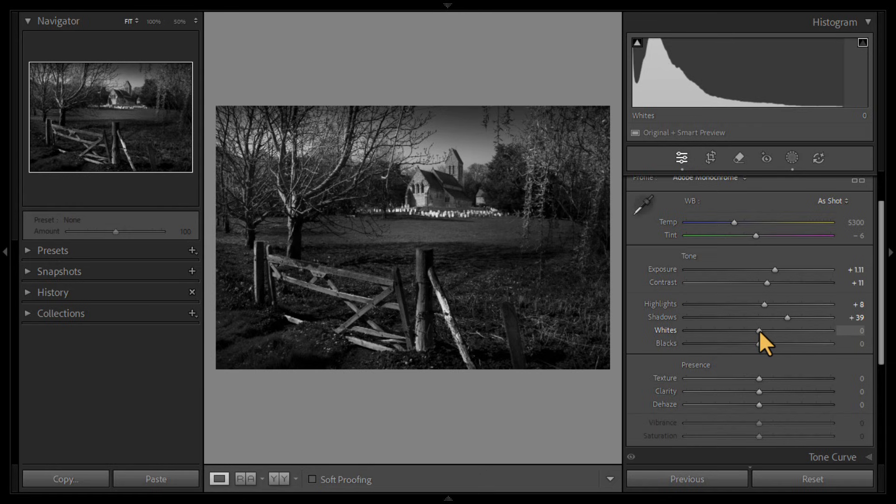
pyautogui.moveTo(761, 333); pyautogui.dragTo(737, 333)
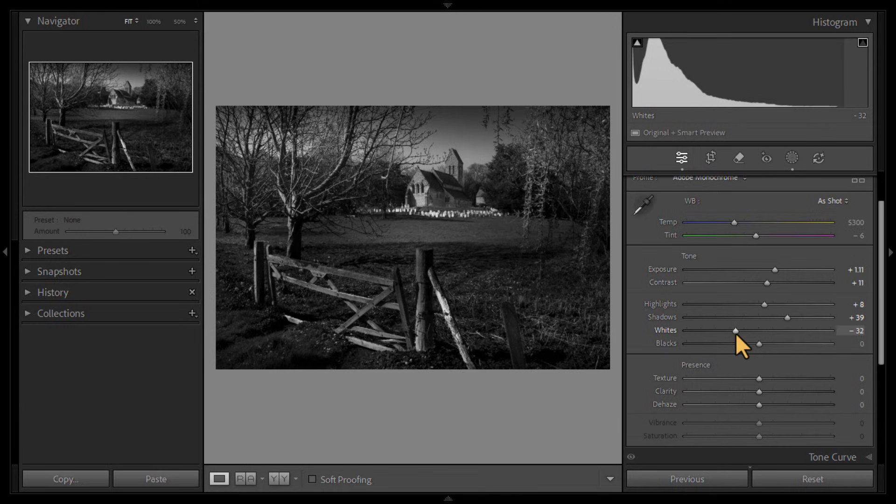
# Set the whole photo's blacks to +32.
pyautogui.moveTo(757, 346); pyautogui.dragTo(783, 347)
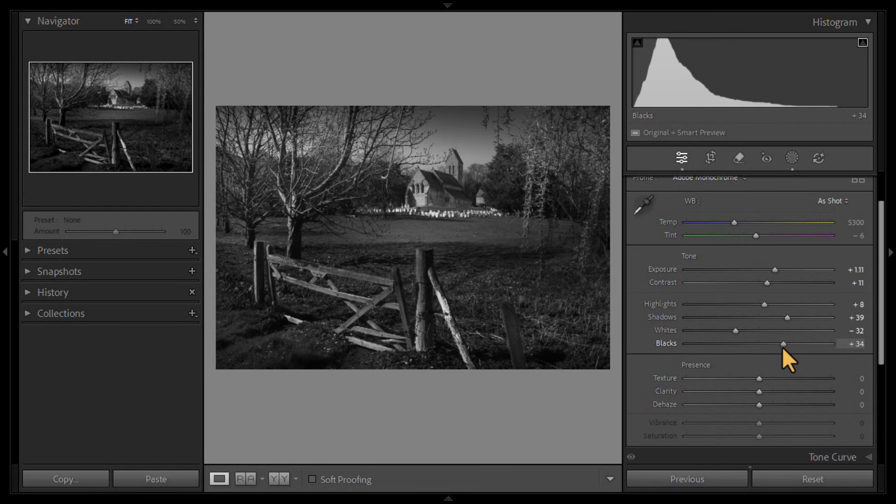
pyautogui.moveTo(782, 349); pyautogui.dragTo(780, 348)
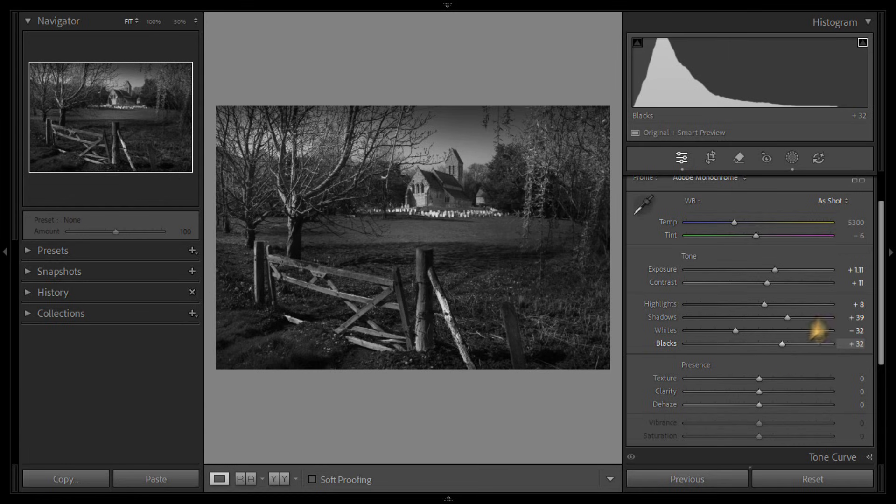
# On the tone curve's point curve, raise the black point slightly and lower the white point to output 242.
pyautogui.moveTo(876, 260); pyautogui.dragTo(871, 365)
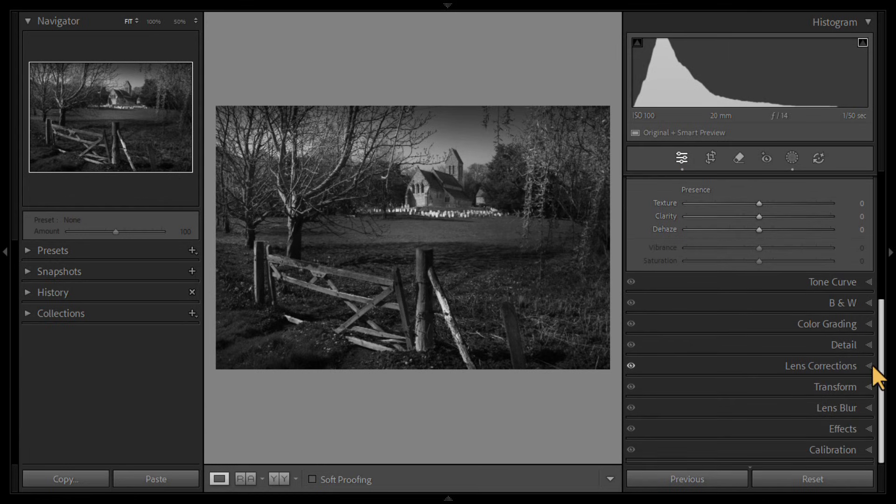
pyautogui.click(869, 282)
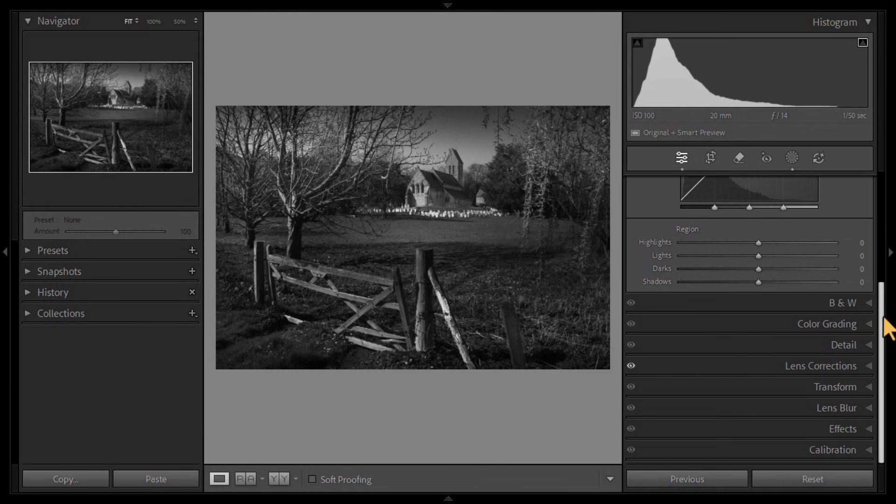
pyautogui.moveTo(883, 314); pyautogui.dragTo(882, 207)
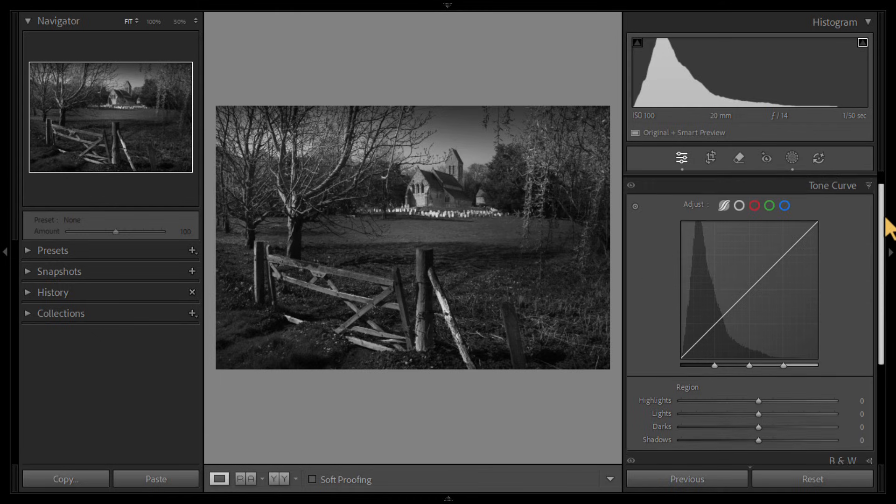
pyautogui.click(739, 209)
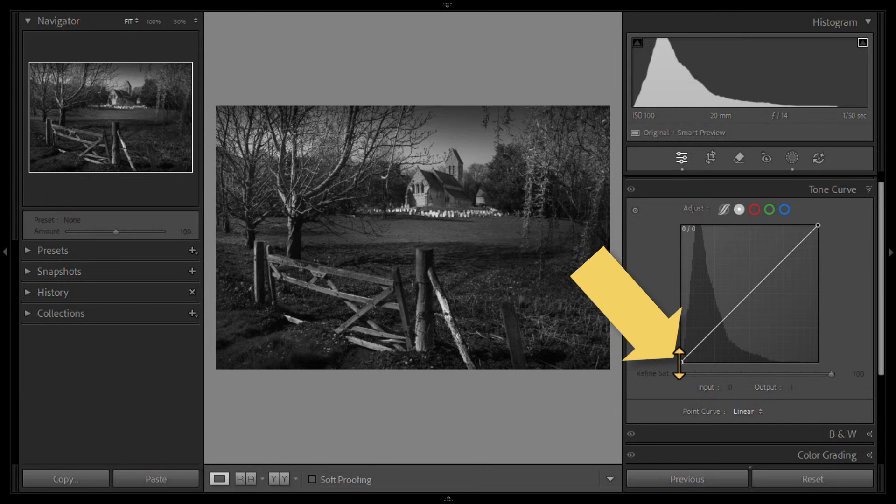
pyautogui.moveTo(679, 363); pyautogui.dragTo(671, 358)
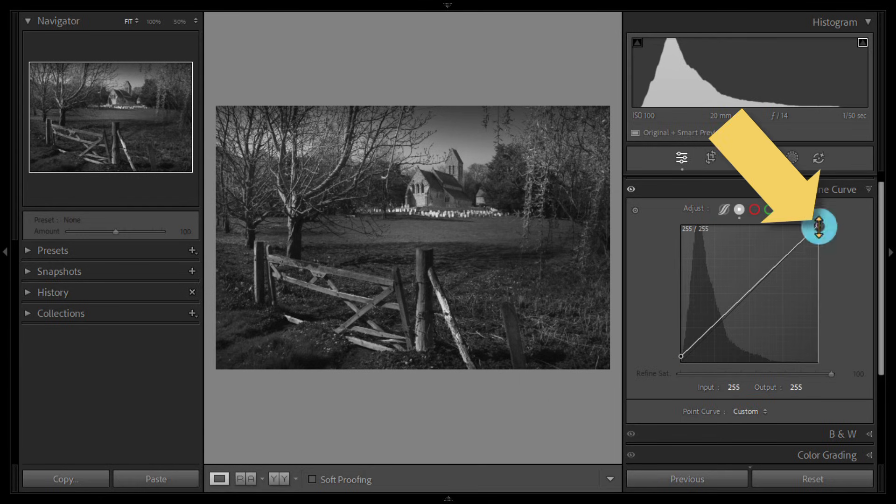
pyautogui.moveTo(818, 227); pyautogui.dragTo(822, 232)
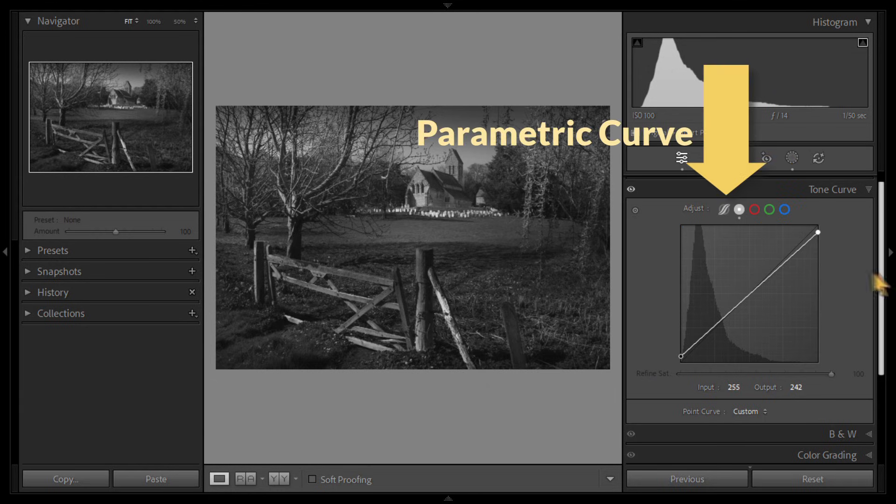
# On the parametric tone curve, set highlights to +17, lights to +17 and shadows to -6.
pyautogui.click(723, 210)
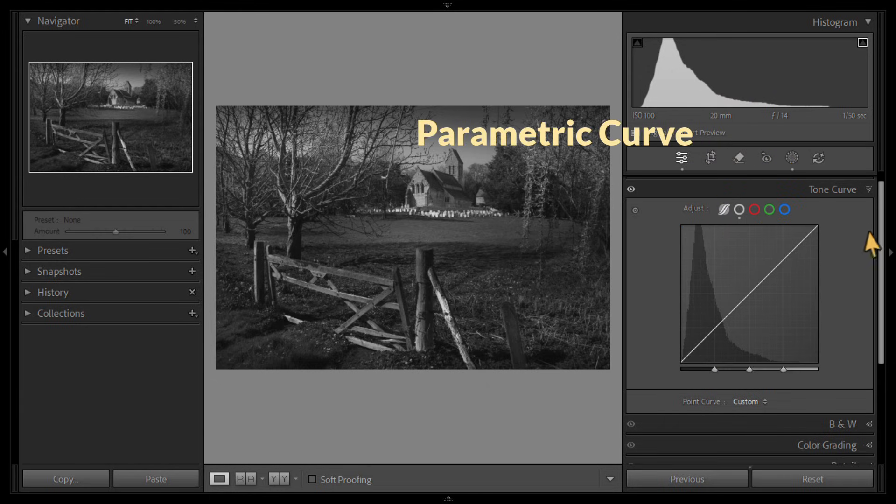
pyautogui.moveTo(878, 231); pyautogui.dragTo(881, 253)
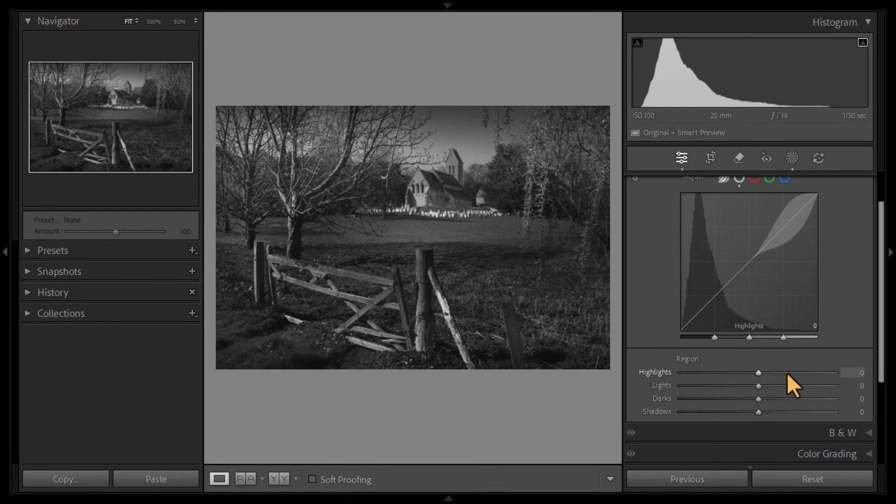
pyautogui.moveTo(758, 372)
pyautogui.mouseDown()
pyautogui.moveTo(805, 380)
pyautogui.moveTo(713, 385)
pyautogui.moveTo(782, 384)
pyautogui.moveTo(769, 384)
pyautogui.mouseUp()
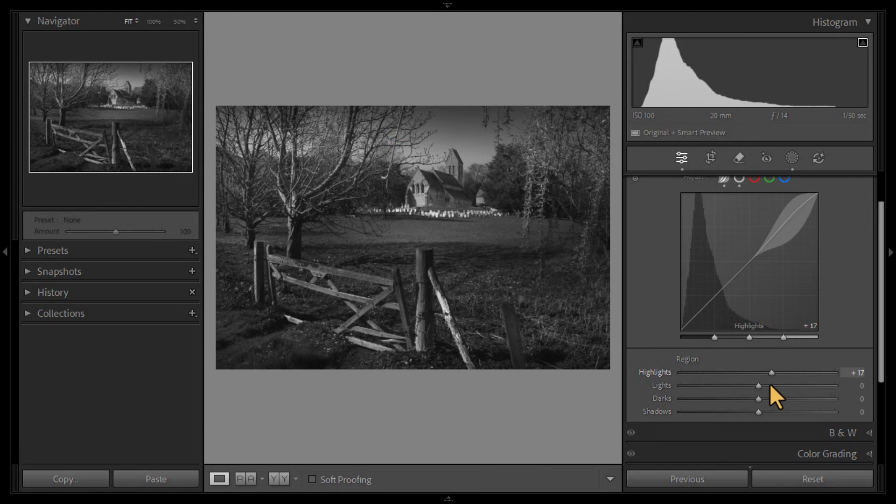
pyautogui.click(758, 387)
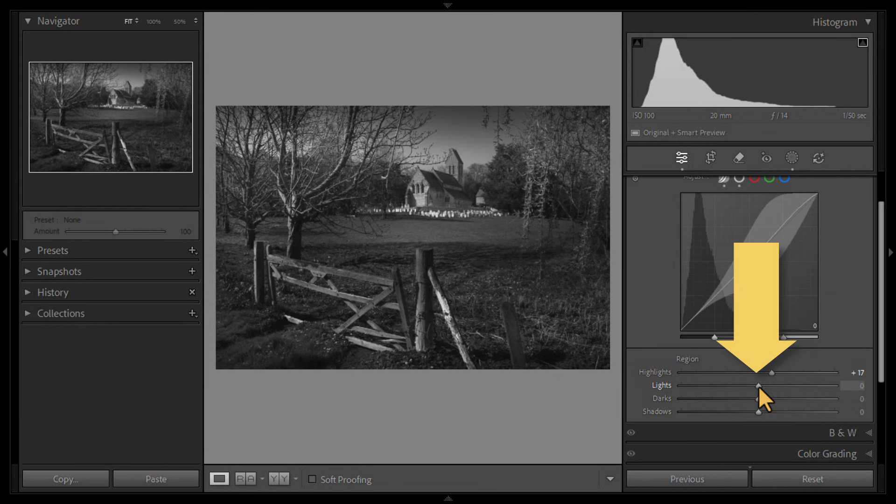
pyautogui.moveTo(758, 386)
pyautogui.mouseDown()
pyautogui.moveTo(796, 386)
pyautogui.moveTo(735, 386)
pyautogui.moveTo(772, 385)
pyautogui.mouseUp()
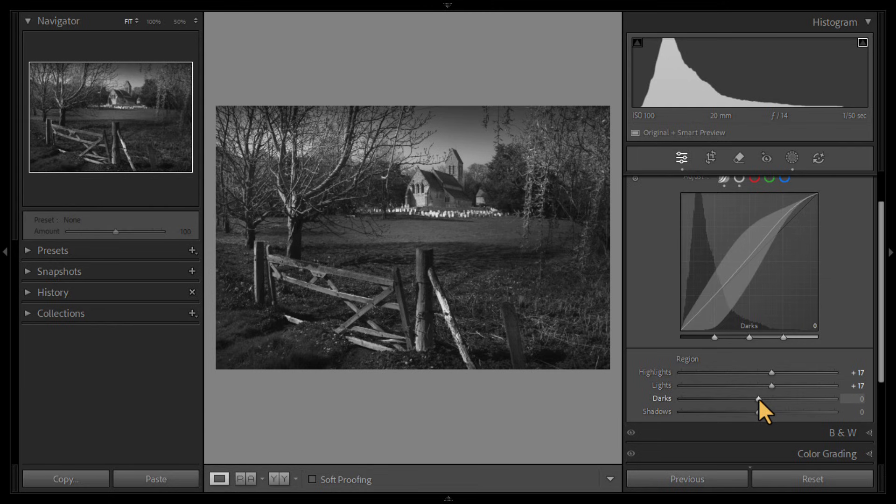
pyautogui.moveTo(758, 399)
pyautogui.mouseDown()
pyautogui.moveTo(784, 400)
pyautogui.moveTo(757, 401)
pyautogui.moveTo(760, 412)
pyautogui.moveTo(781, 413)
pyautogui.moveTo(752, 412)
pyautogui.mouseUp()
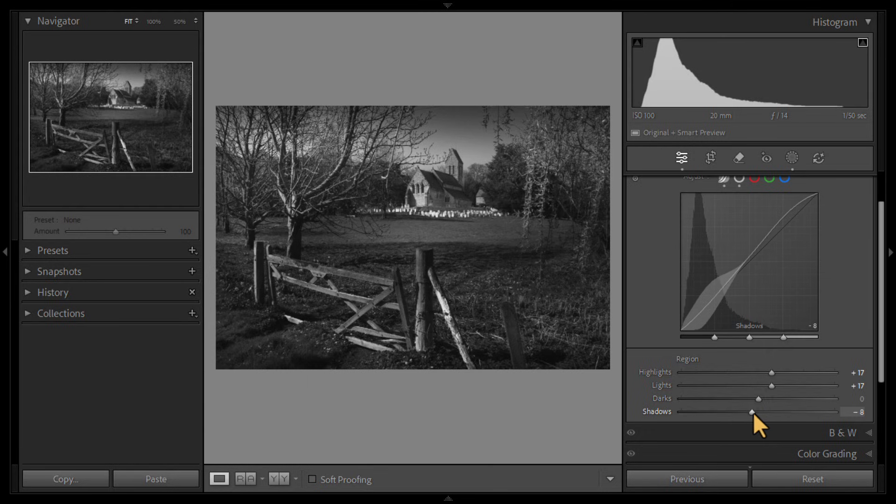
pyautogui.moveTo(753, 413); pyautogui.dragTo(762, 406)
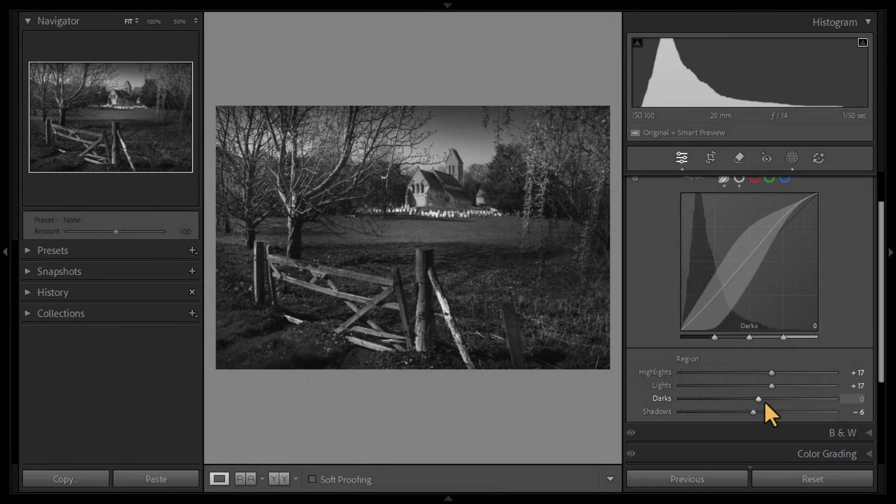
# Add a Highlight Priority post-crop vignette with amount -11, midpoint 19 and feather 70.
pyautogui.moveTo(880, 294); pyautogui.dragTo(871, 396)
pyautogui.click(869, 427)
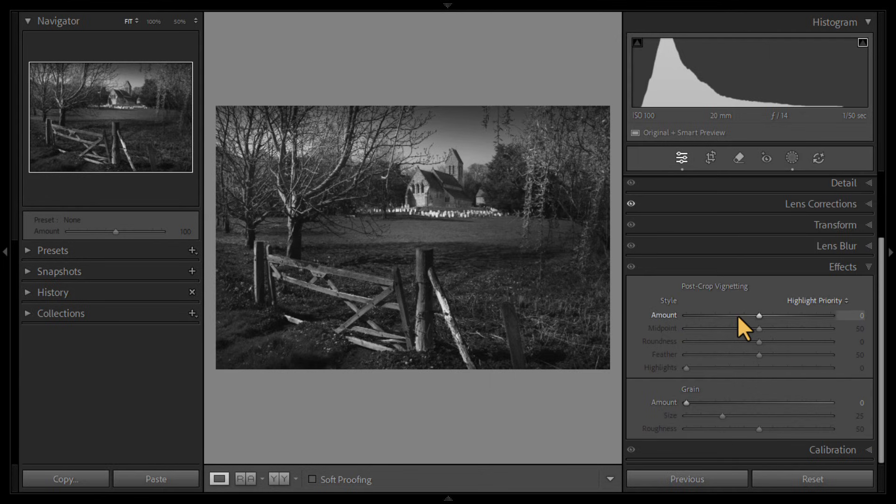
pyautogui.moveTo(738, 315); pyautogui.dragTo(832, 368)
pyautogui.moveTo(746, 315); pyautogui.dragTo(751, 318)
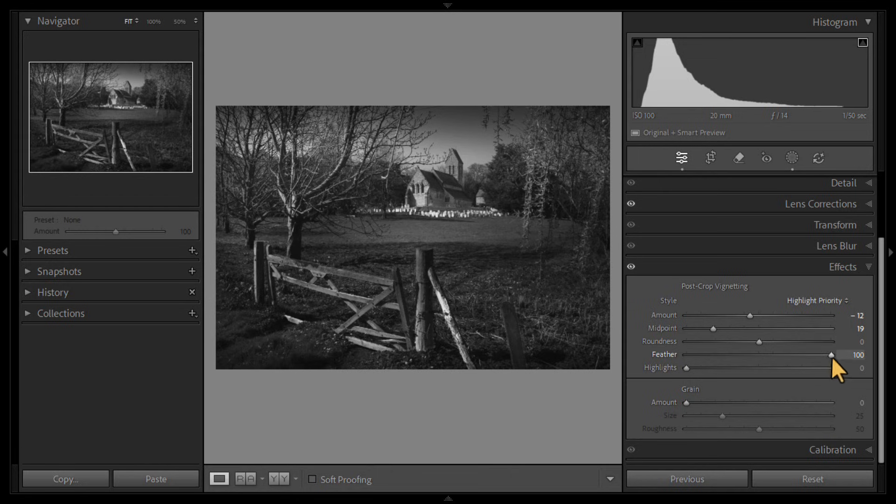
pyautogui.moveTo(832, 357); pyautogui.dragTo(788, 365)
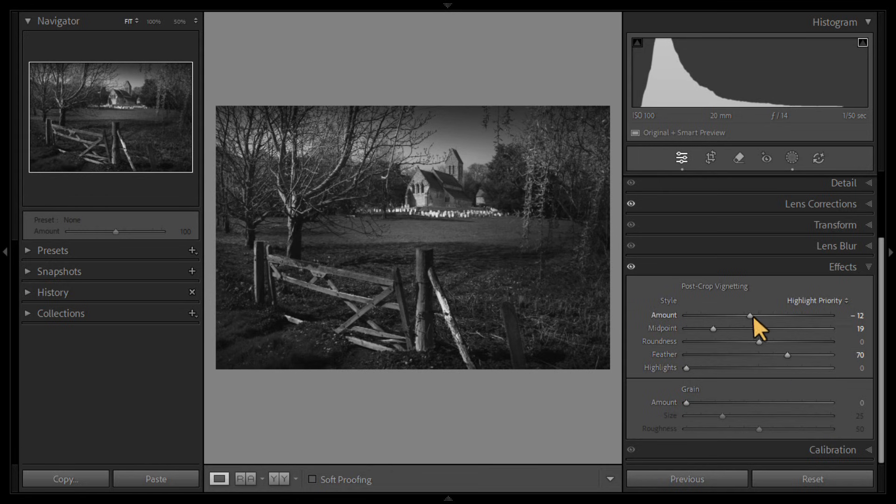
pyautogui.moveTo(750, 314); pyautogui.dragTo(751, 315)
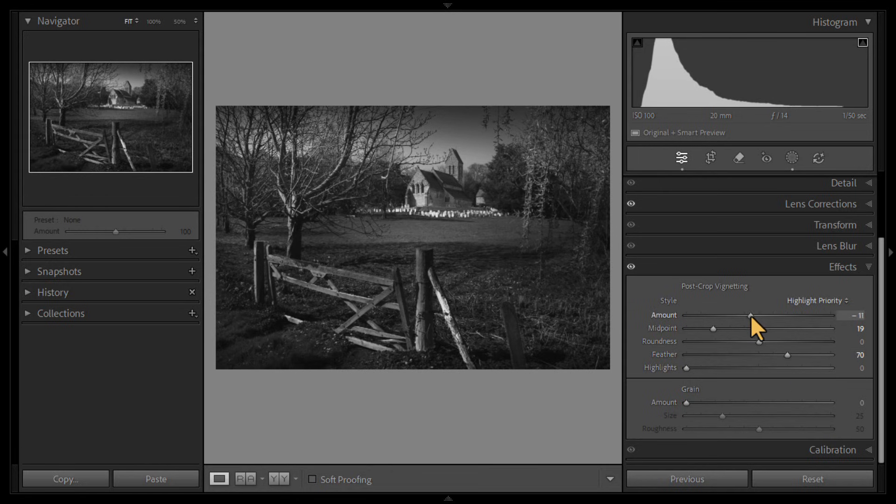
# Compare the photo with and without the vignette by switching the effects off and on twice.
pyautogui.click(631, 266)
pyautogui.click(630, 267)
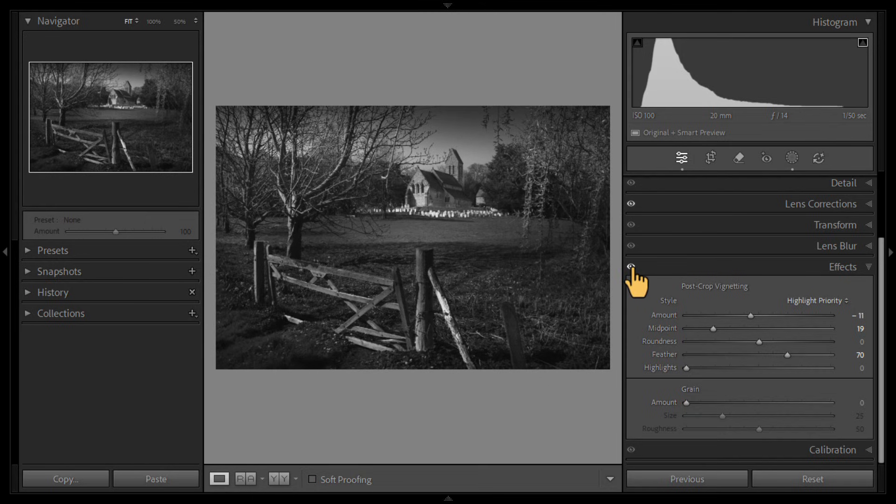
pyautogui.click(630, 267)
pyautogui.click(630, 267)
pyautogui.moveTo(881, 303); pyautogui.dragTo(872, 218)
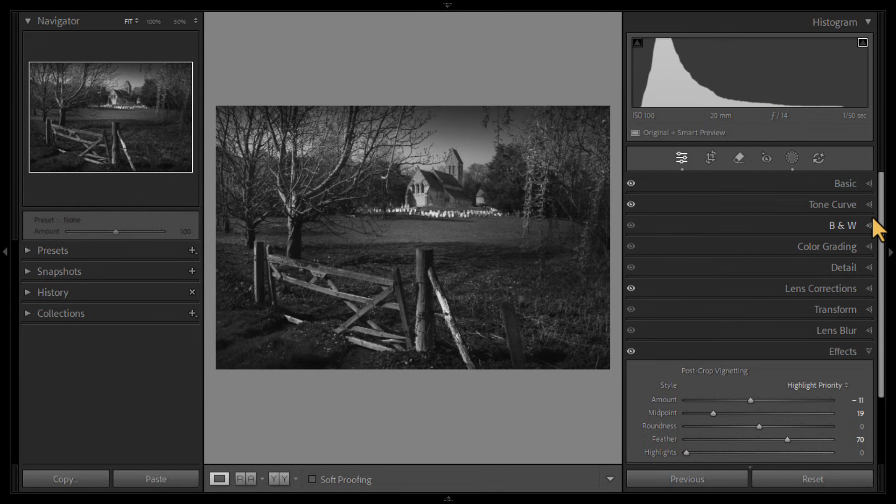